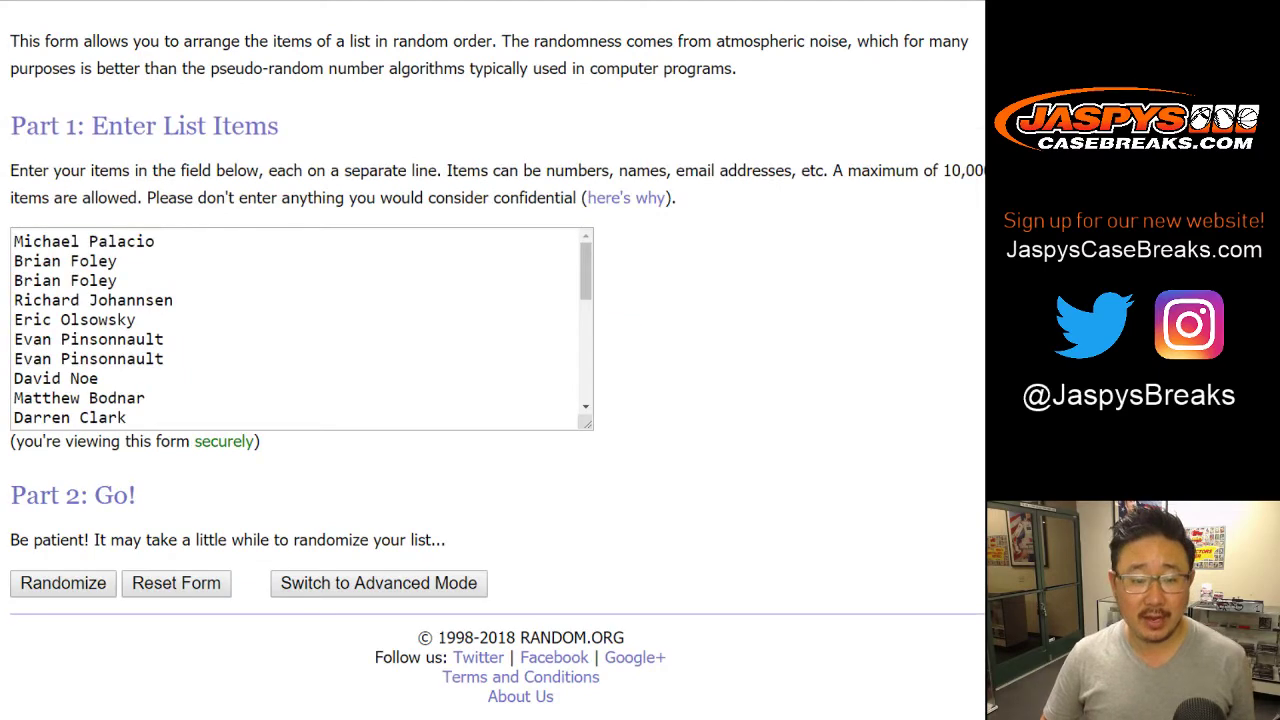
# Step: Look through the participant names list and the baseball team list entered in the two List Randomizer forms
pyautogui.click(300, 330)
pyautogui.scroll(-7, 300, 330)
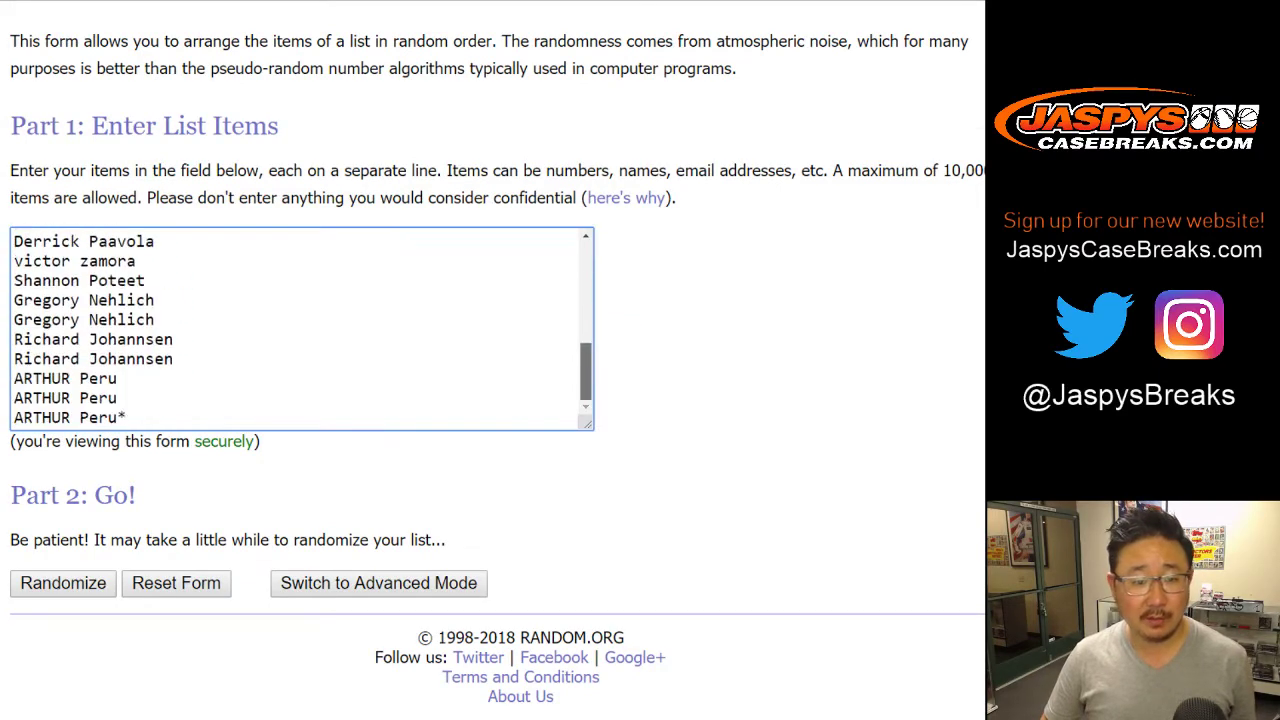
pyautogui.scroll(5, 300, 330)
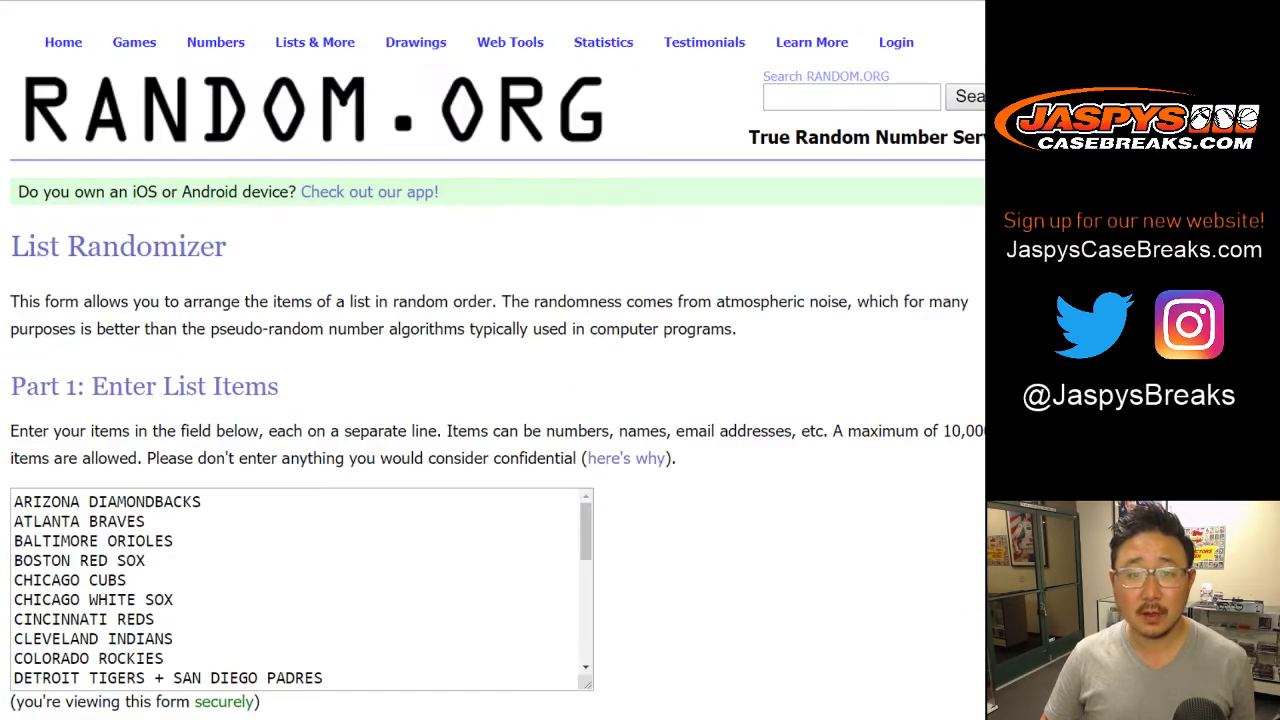
pyautogui.scroll(-3, 500, 400)
pyautogui.scroll(-2, 300, 335)
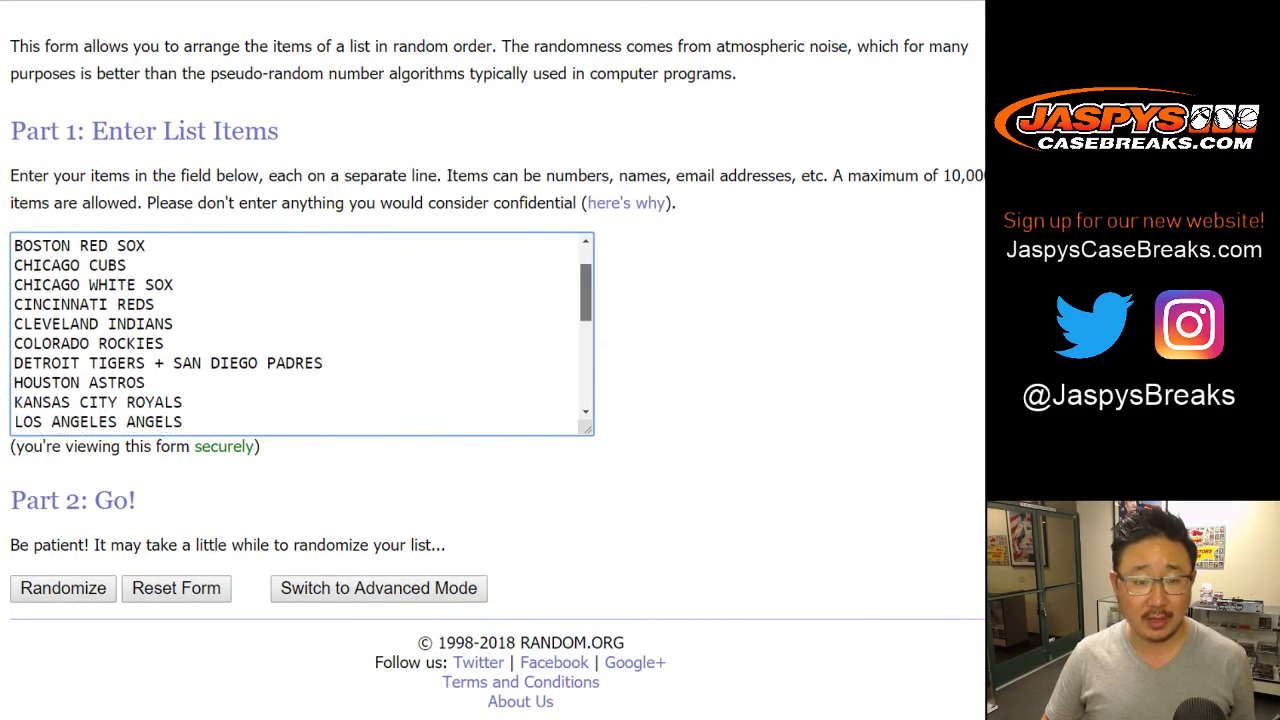
pyautogui.scroll(-1, 300, 335)
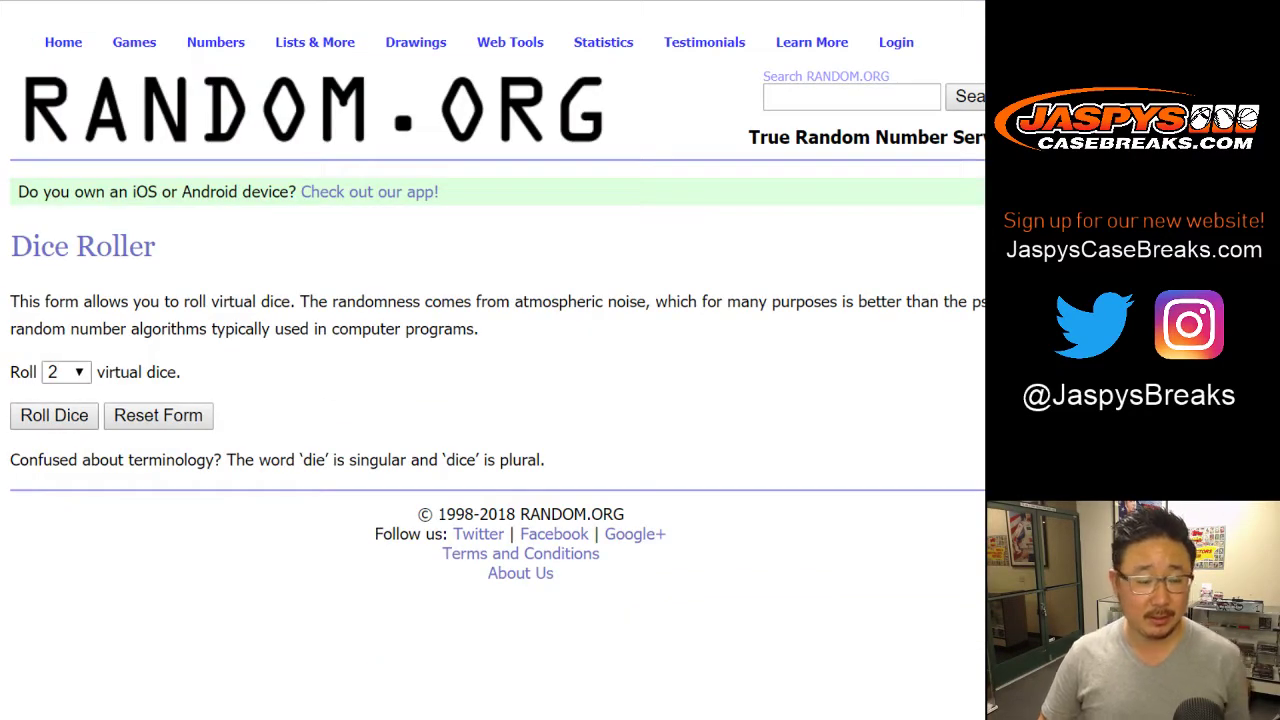
# Step: Roll two virtual dice and randomize the participant names list eight times
pyautogui.click(51, 414)
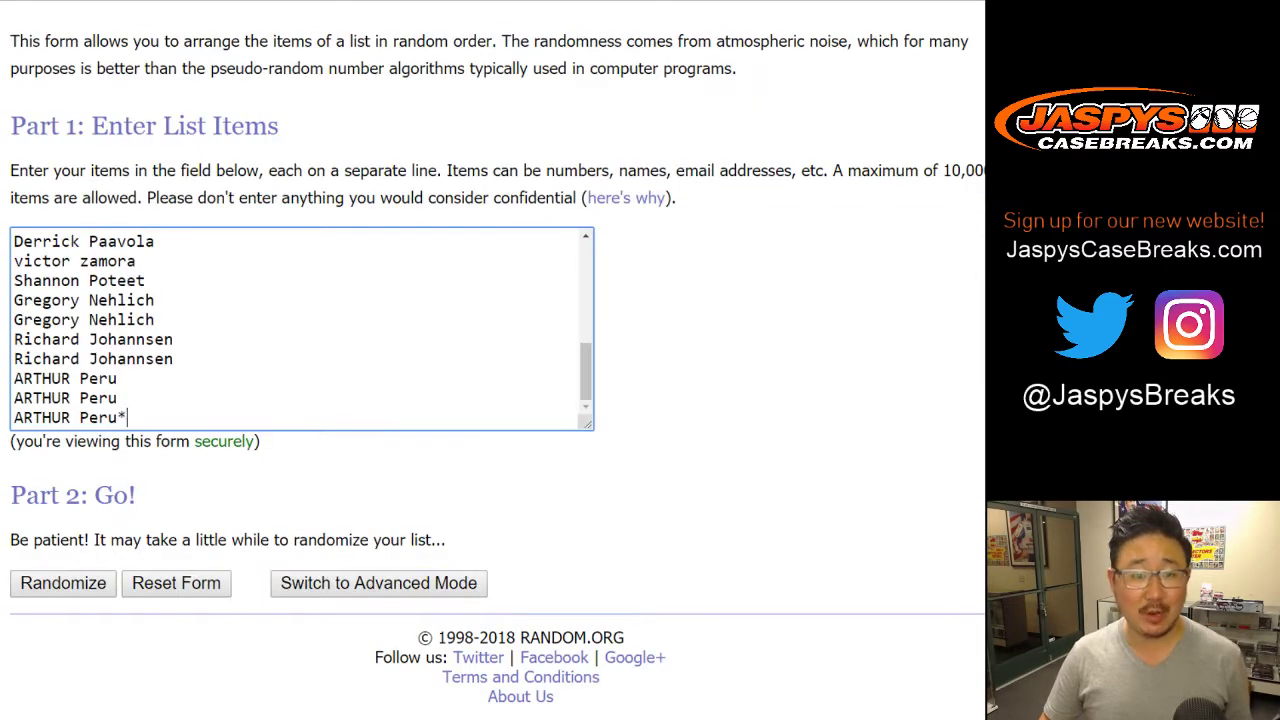
pyautogui.press('Tab')
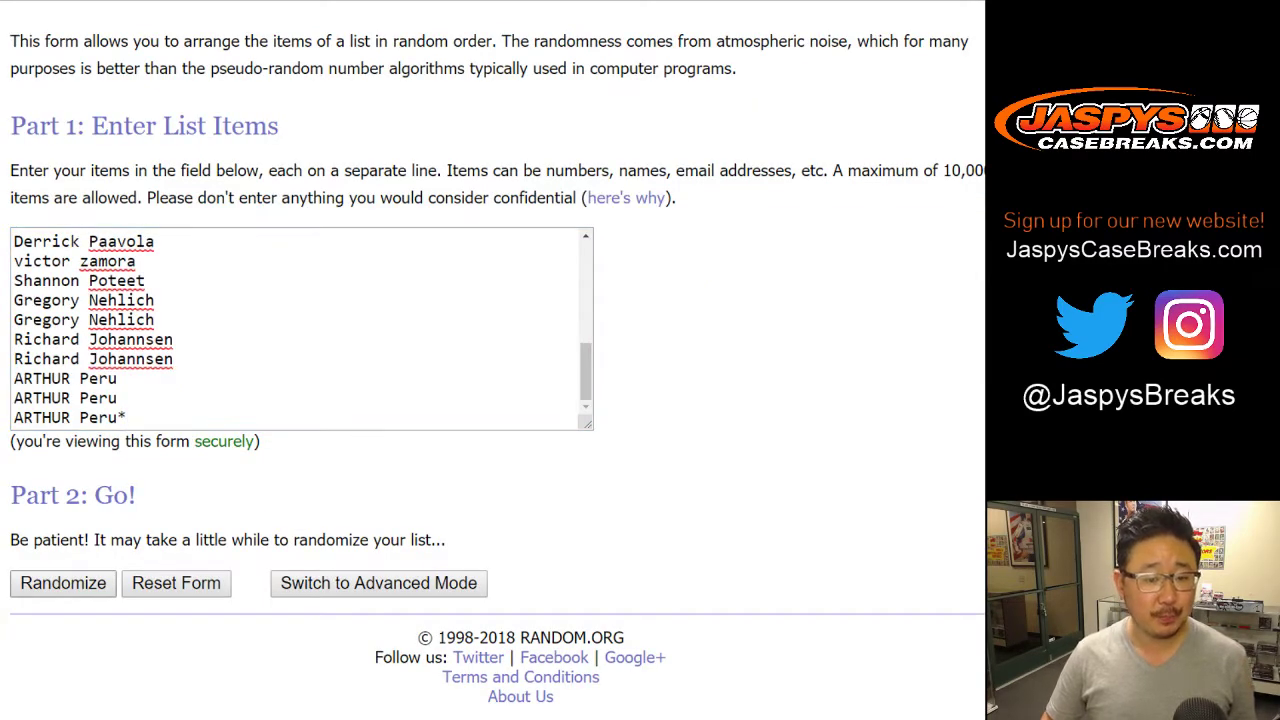
pyautogui.press('Return')
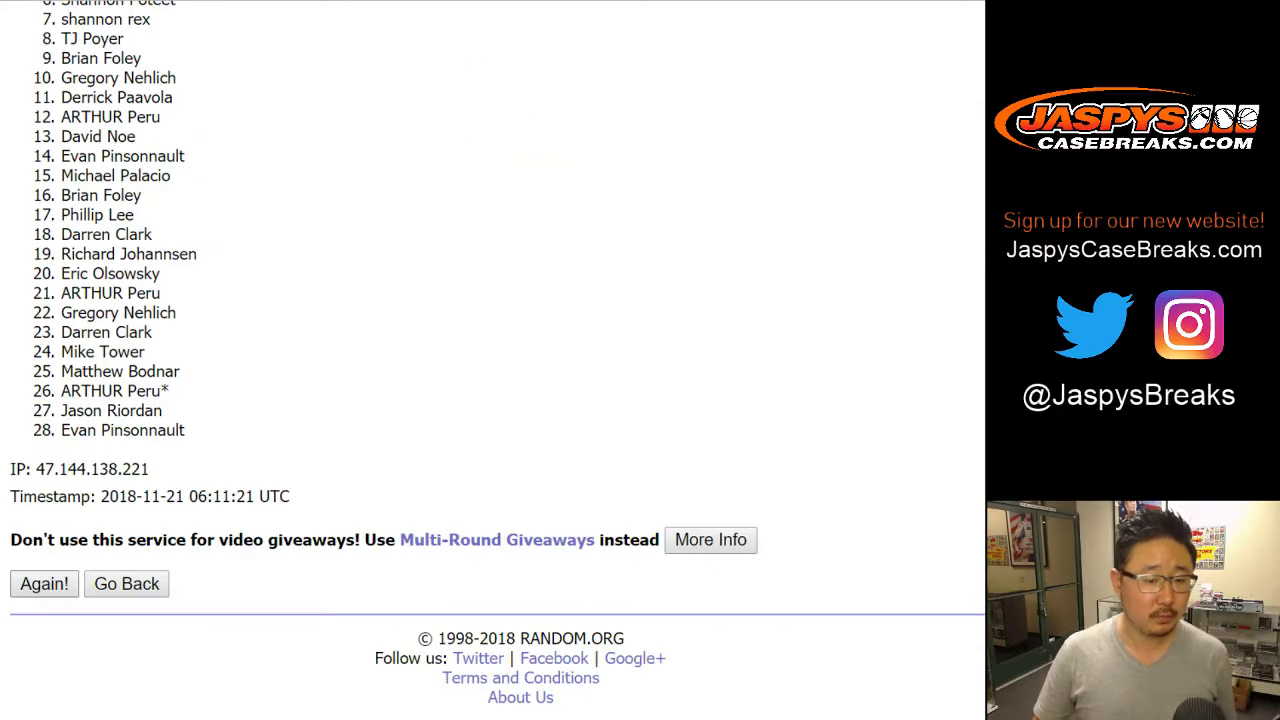
pyautogui.press('Return')
pyautogui.press('Return')
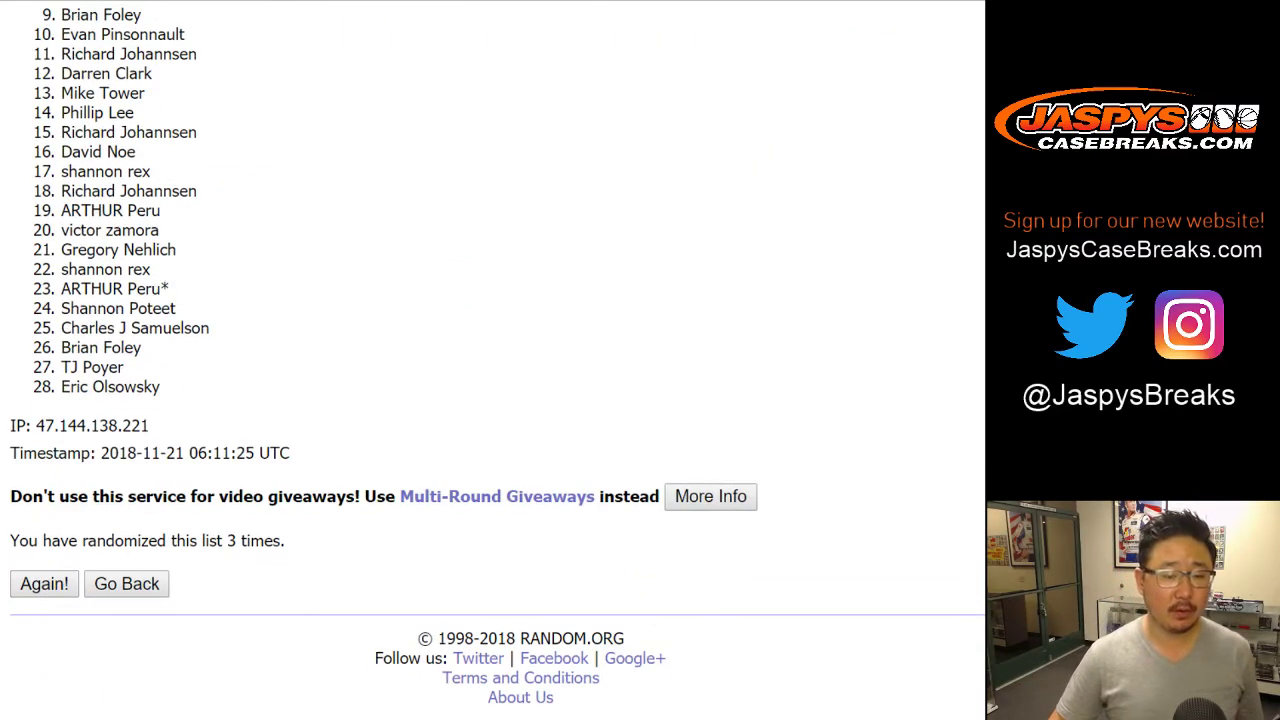
pyautogui.press('Return')
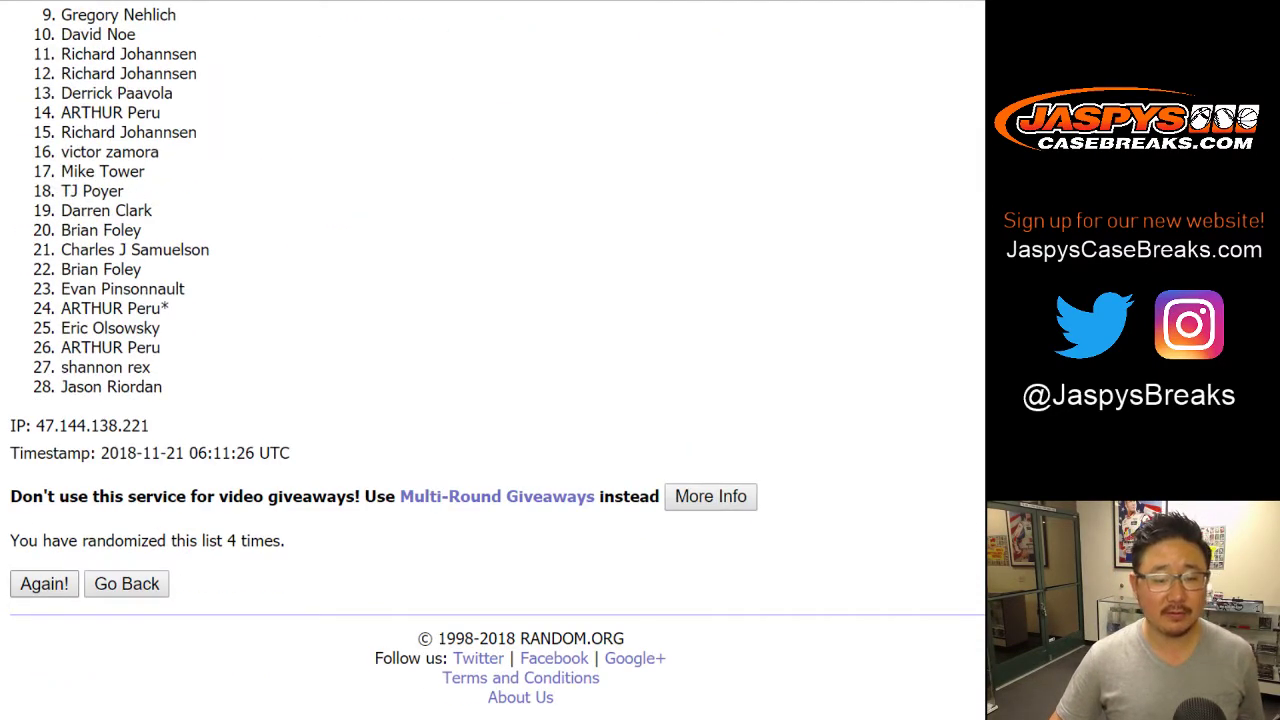
pyautogui.press('Return')
pyautogui.press('Return')
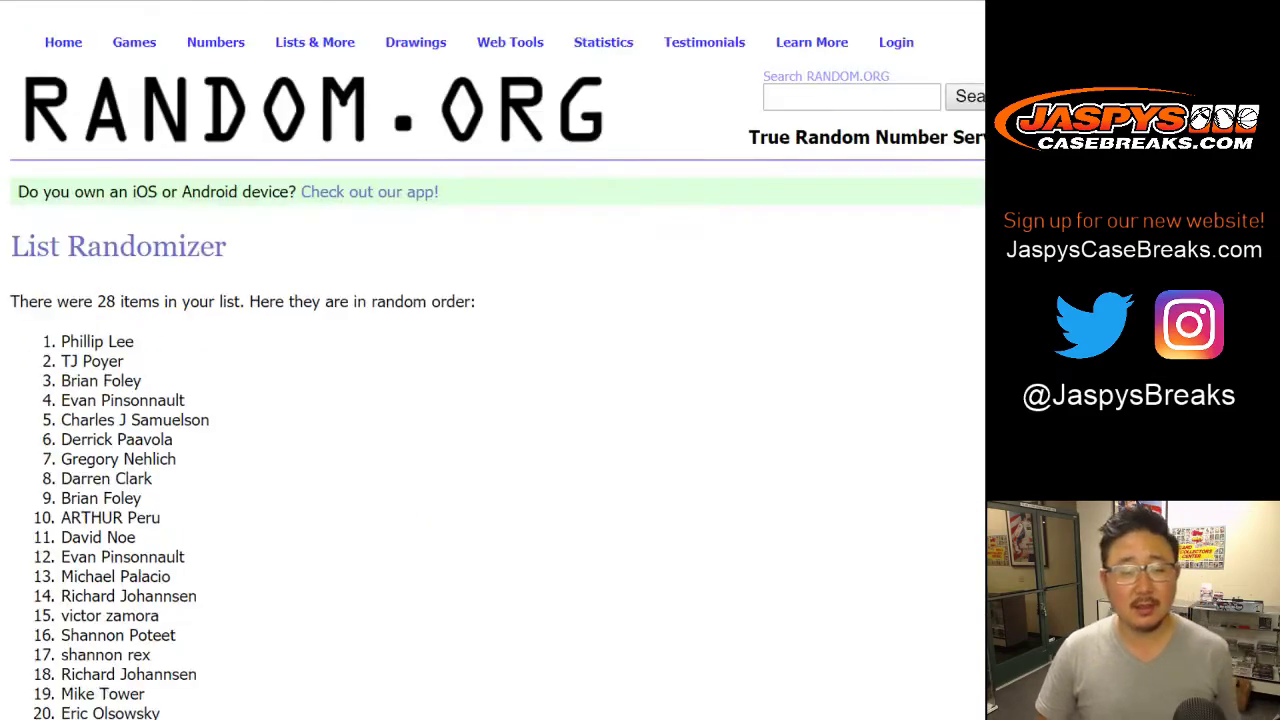
pyautogui.press('Return')
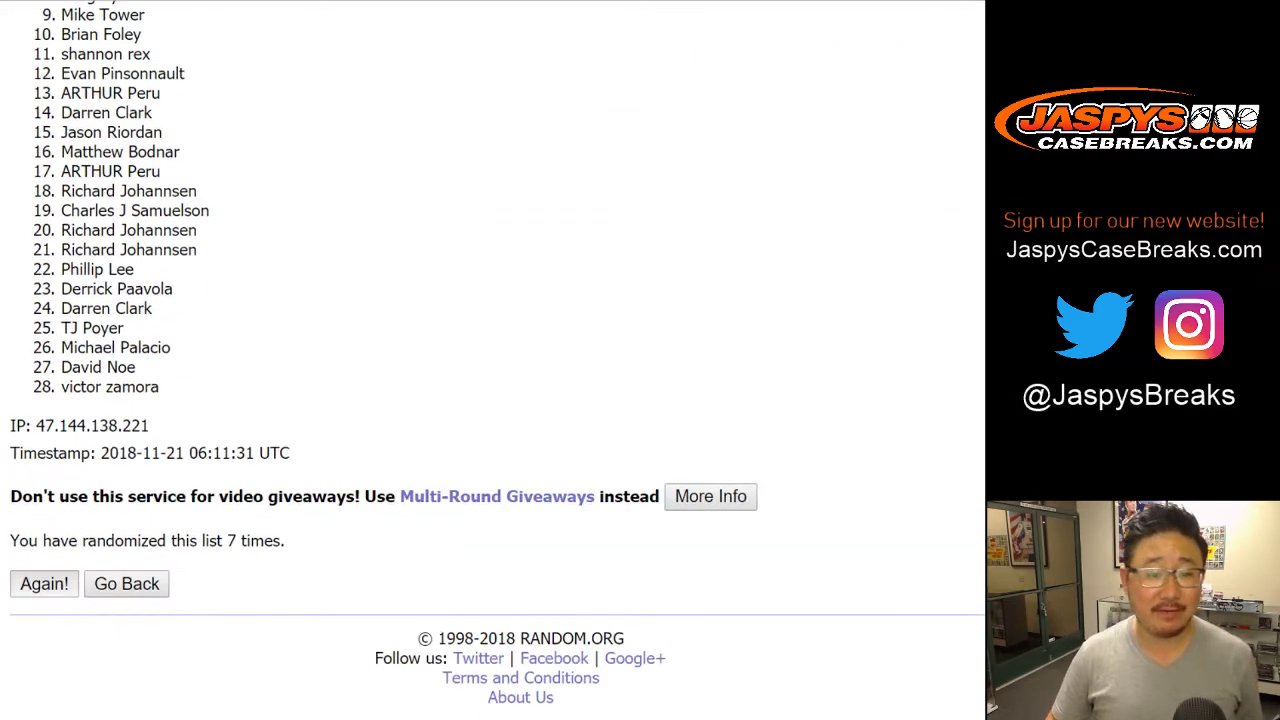
pyautogui.press('Return')
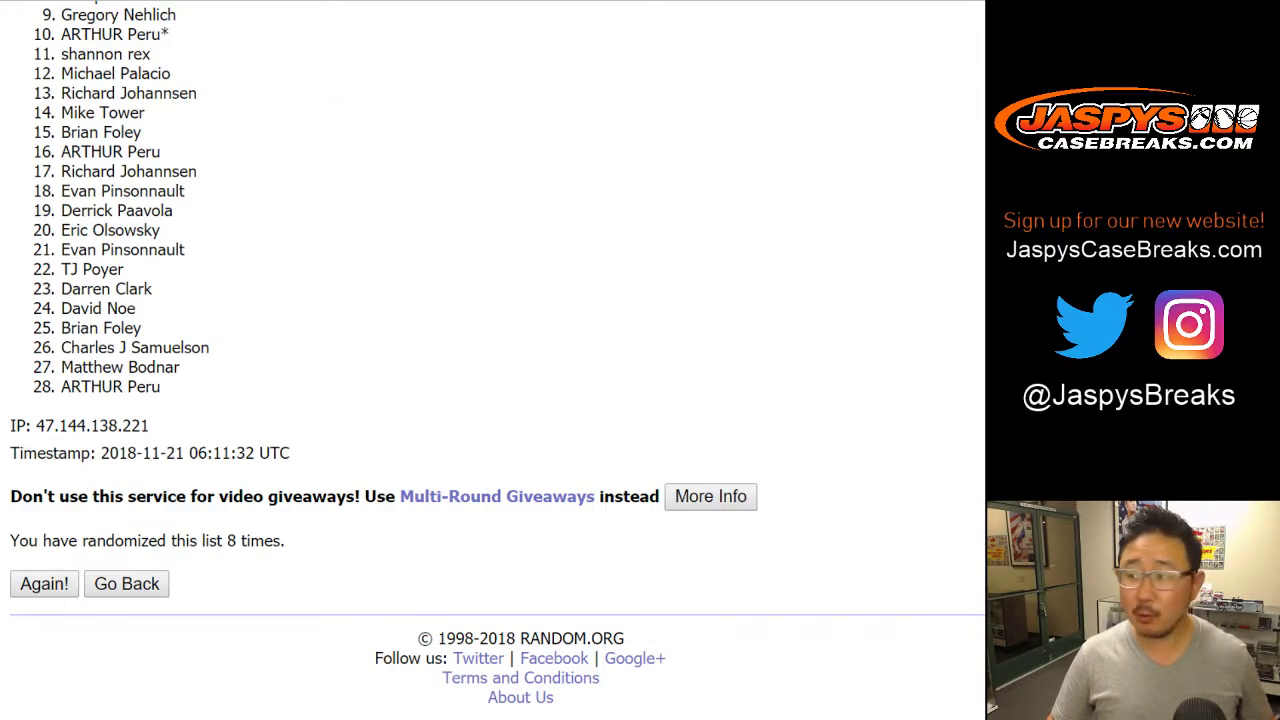
# Step: Copy all 28 randomized participant names into column A of the Google Sheets spreadsheet, starting at A1
pyautogui.press('Home')
pyautogui.moveTo(60, 341); pyautogui.dragTo(160, 392)
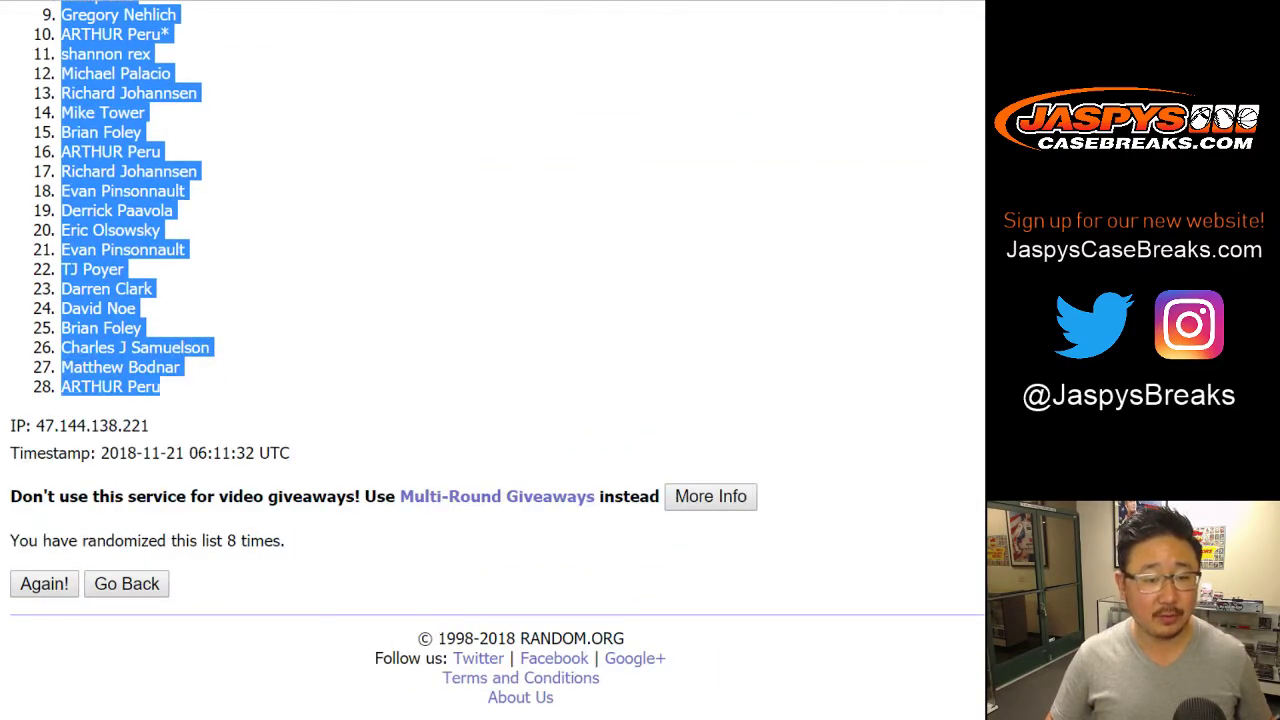
pyautogui.hotkey('ctrl', 'Tab')
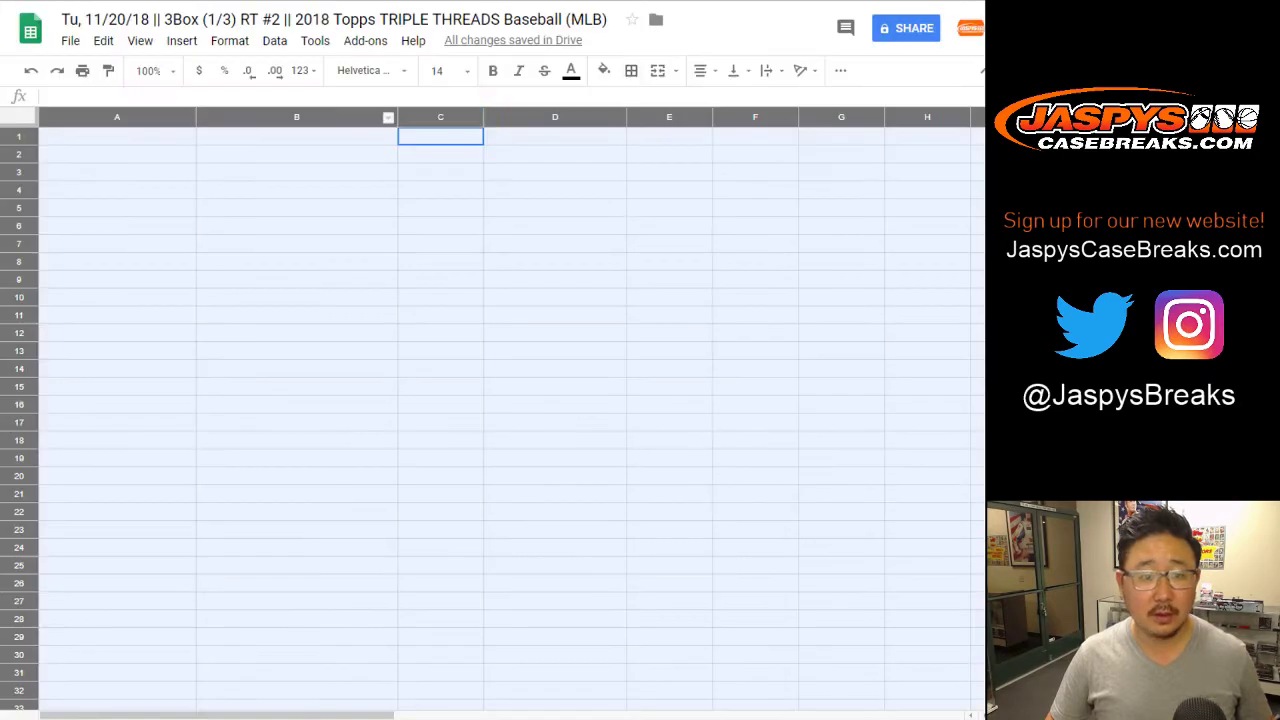
pyautogui.click(143, 137)
pyautogui.rightClick(143, 137)
pyautogui.click(186, 203)
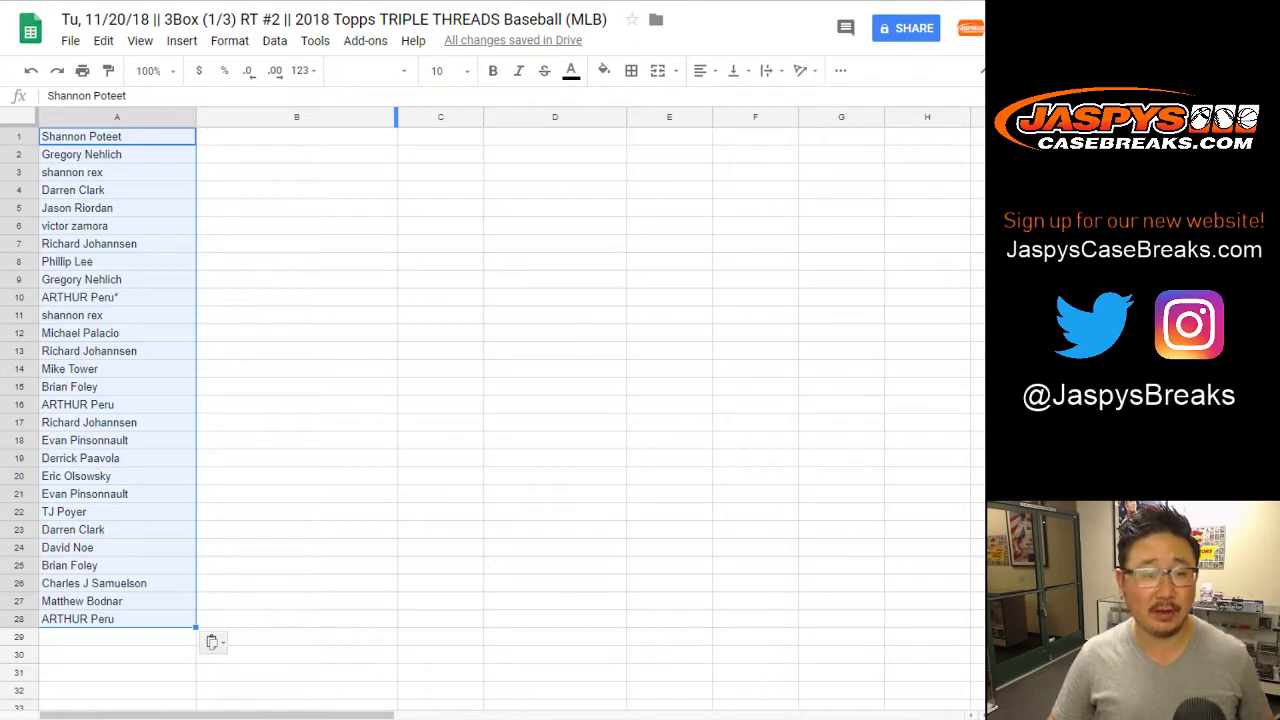
# Step: Switch to the RANDOM.ORG form holding the baseball teams and randomize that list eight times
pyautogui.hotkey('ctrl', 'Tab')
pyautogui.hotkey('ctrl', 'Tab')
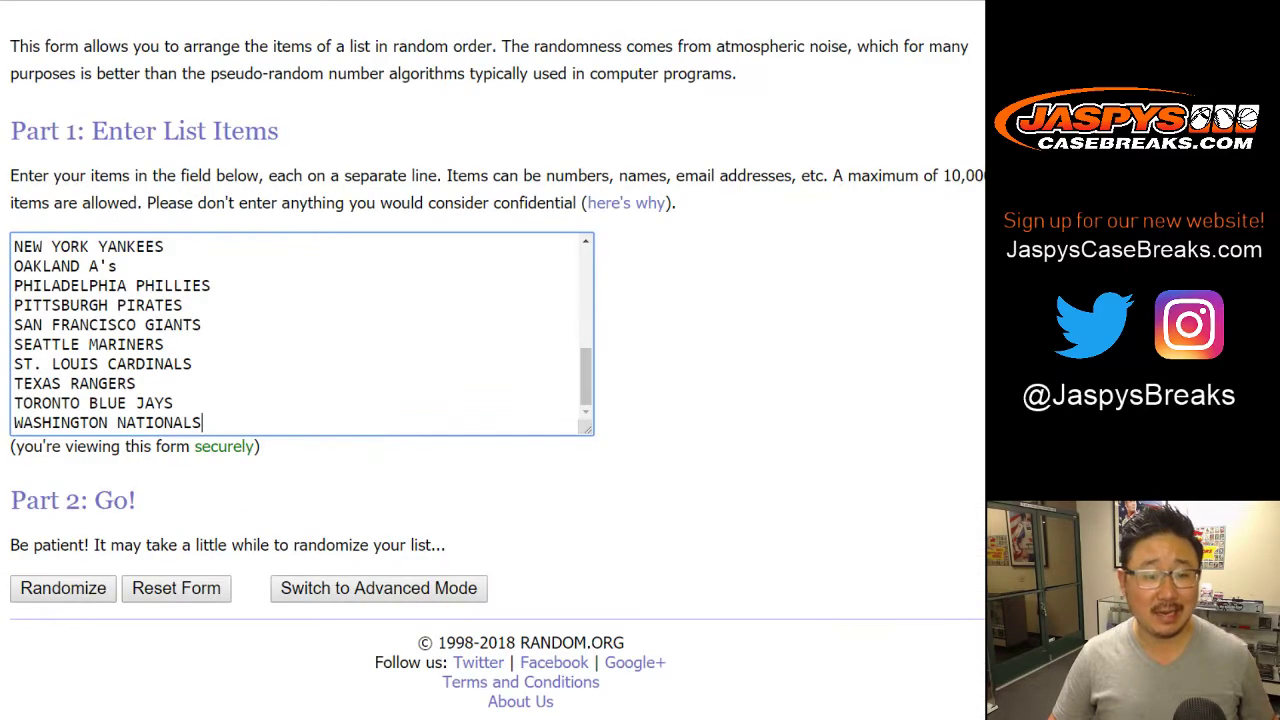
pyautogui.click(63, 583)
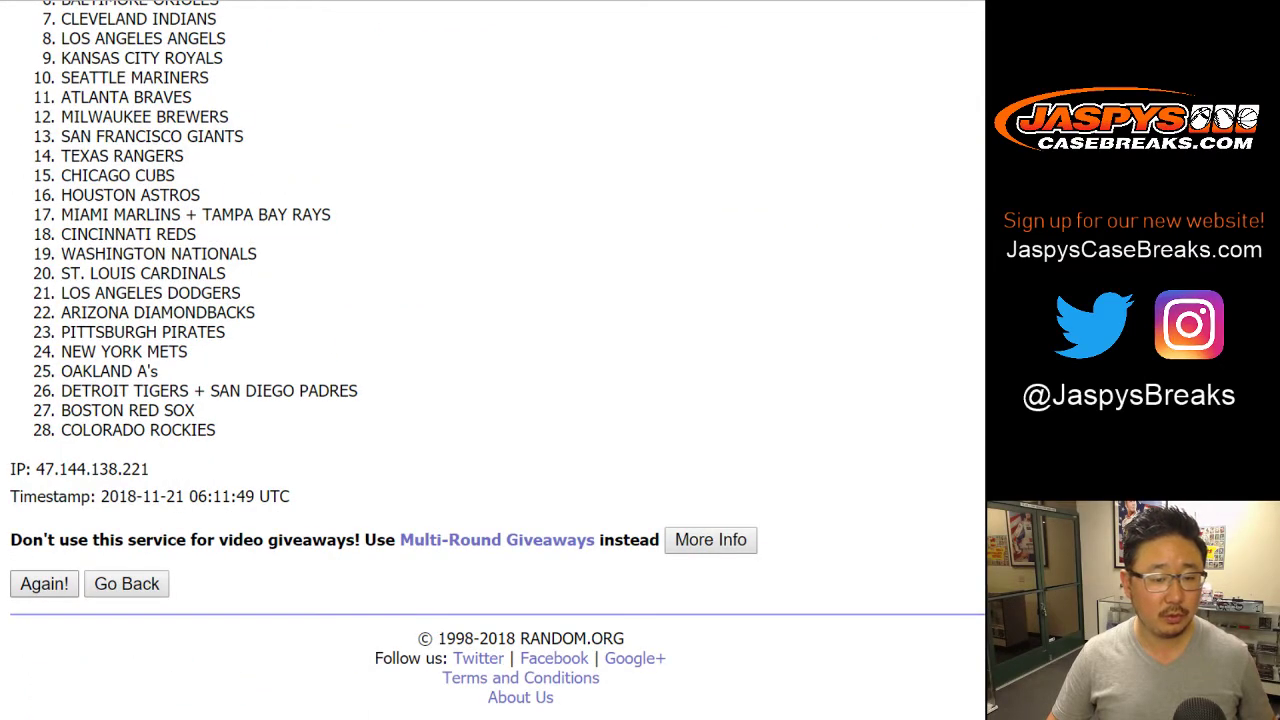
pyautogui.click(44, 583)
pyautogui.click(44, 583)
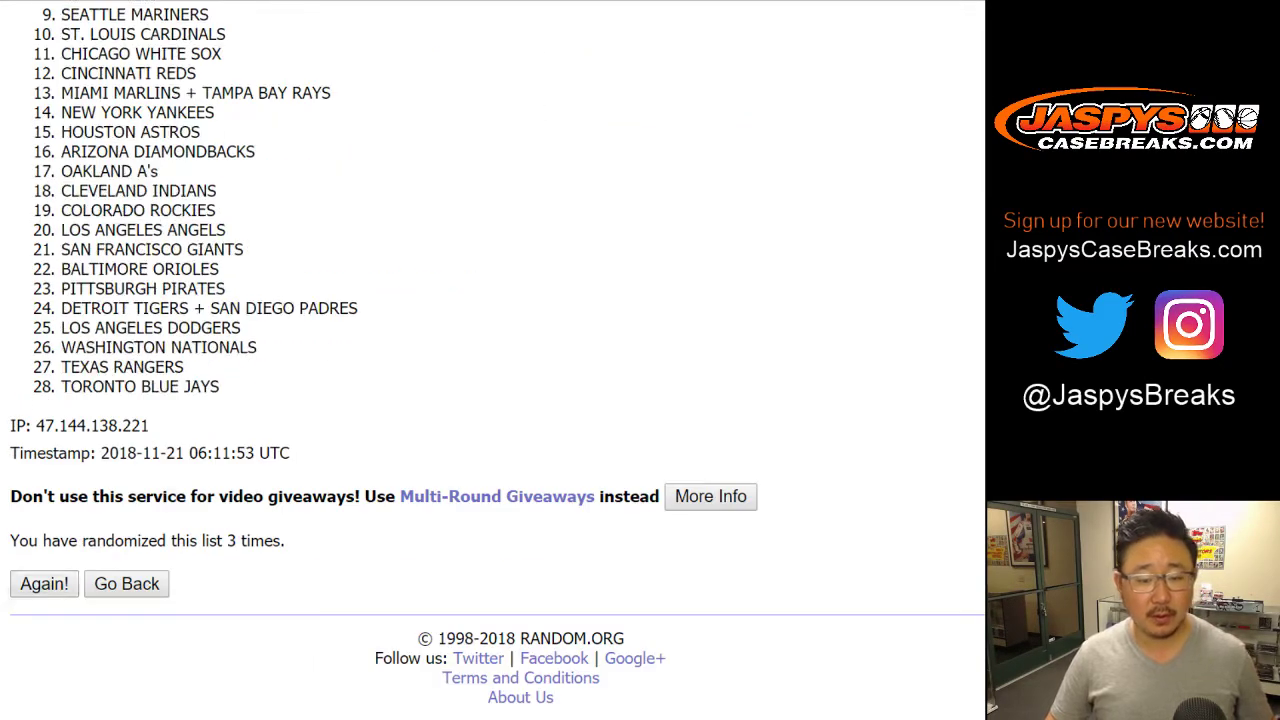
pyautogui.click(44, 583)
pyautogui.click(44, 583)
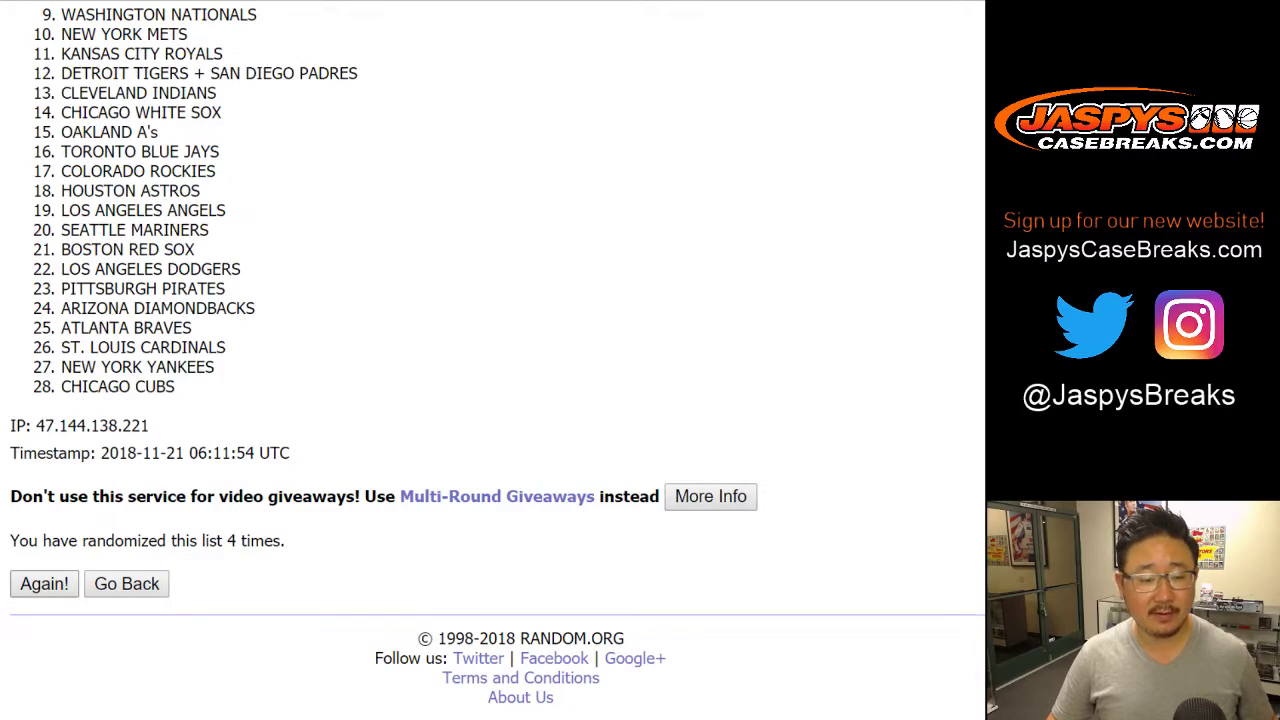
pyautogui.click(44, 583)
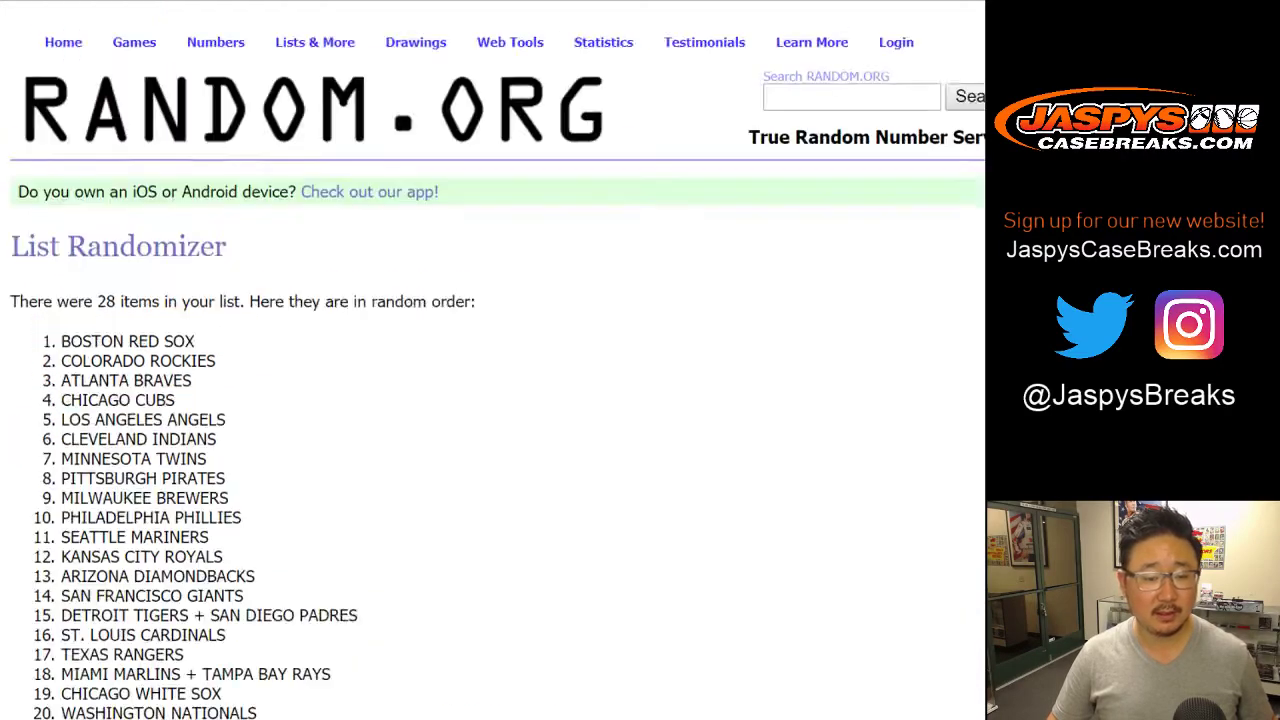
pyautogui.click(44, 583)
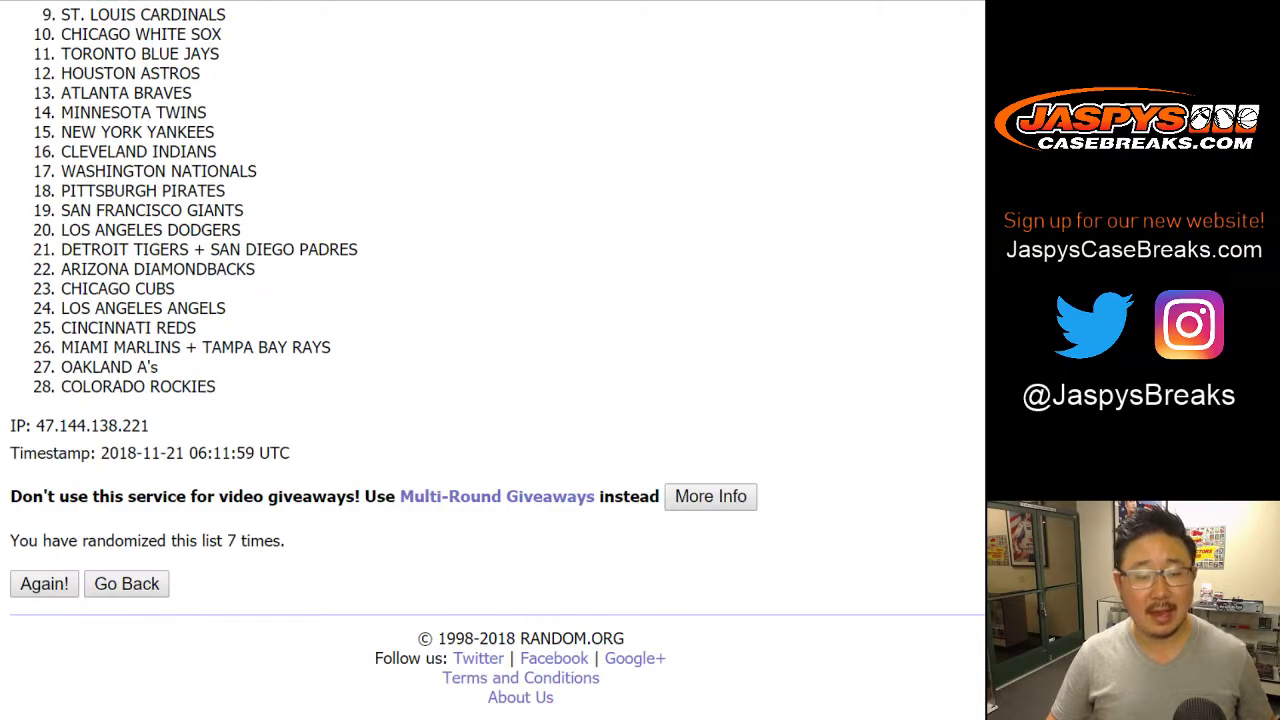
pyautogui.click(44, 583)
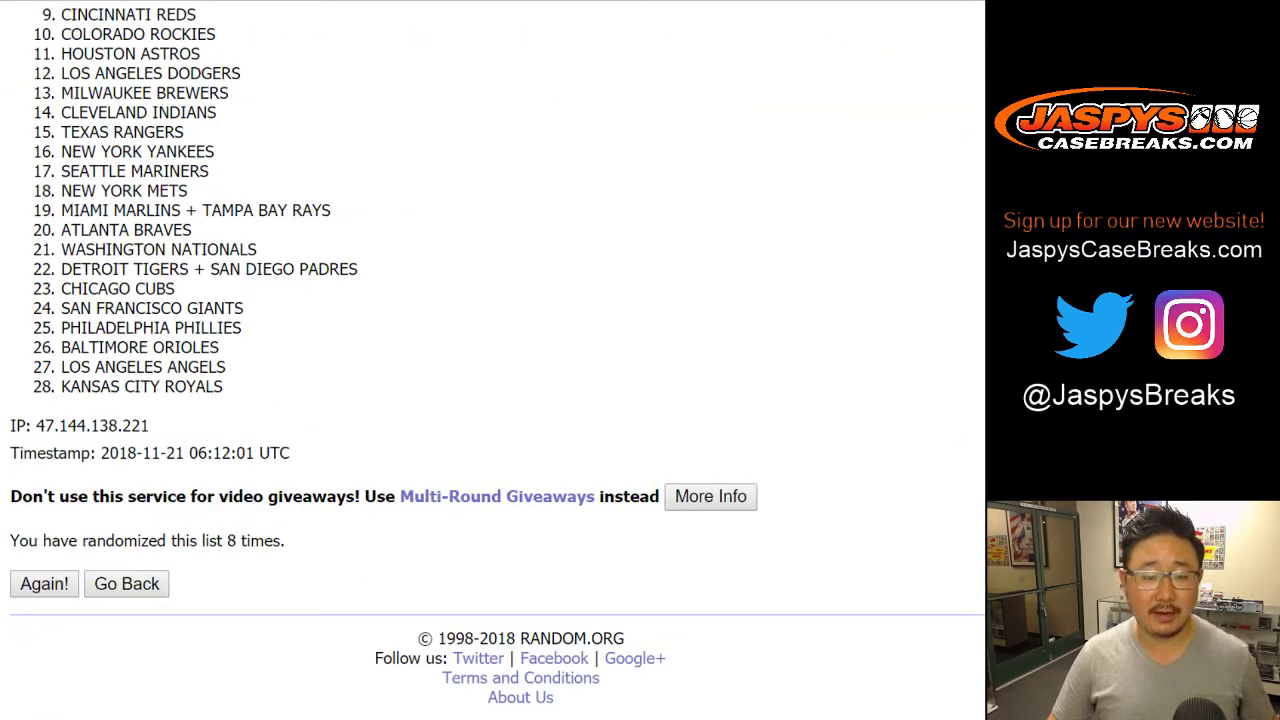
# Step: Copy all 28 randomized team names into column B of the Google Sheets spreadsheet, starting at B1
pyautogui.moveTo(285, 540); pyautogui.dragTo(222, 540)
pyautogui.scroll(5, 490, 360)
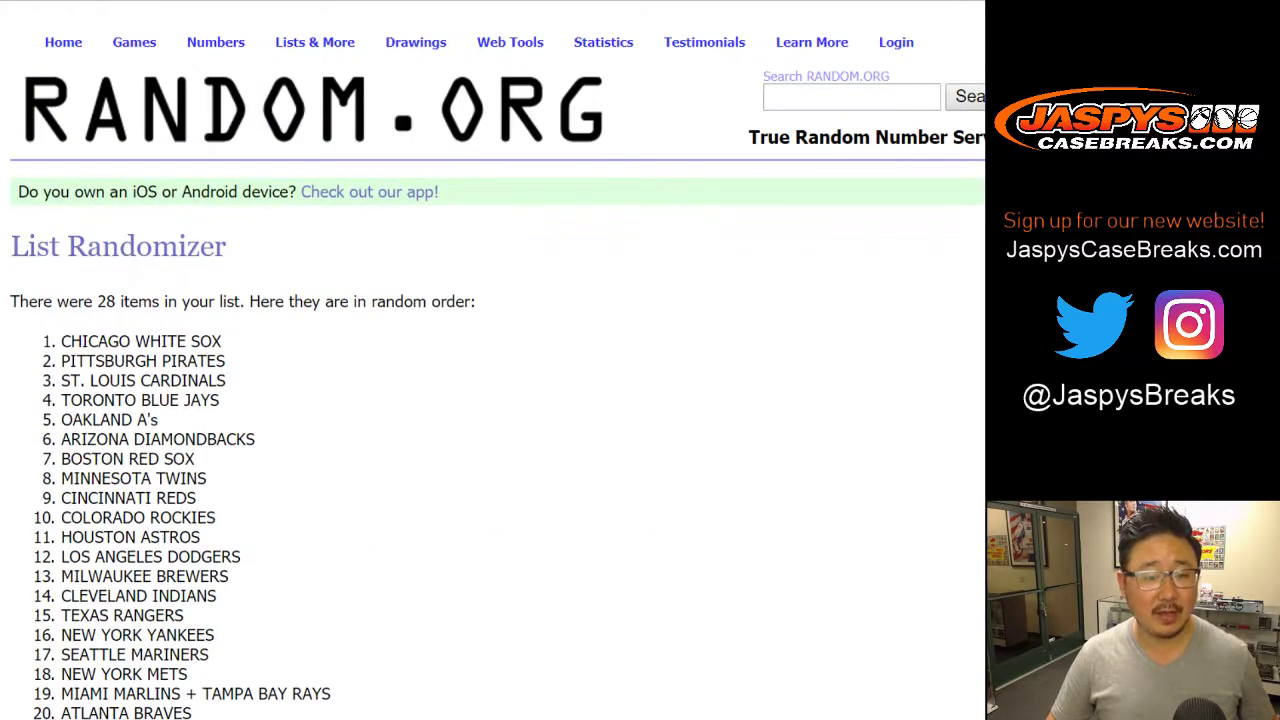
pyautogui.moveTo(60, 341); pyautogui.dragTo(223, 386)
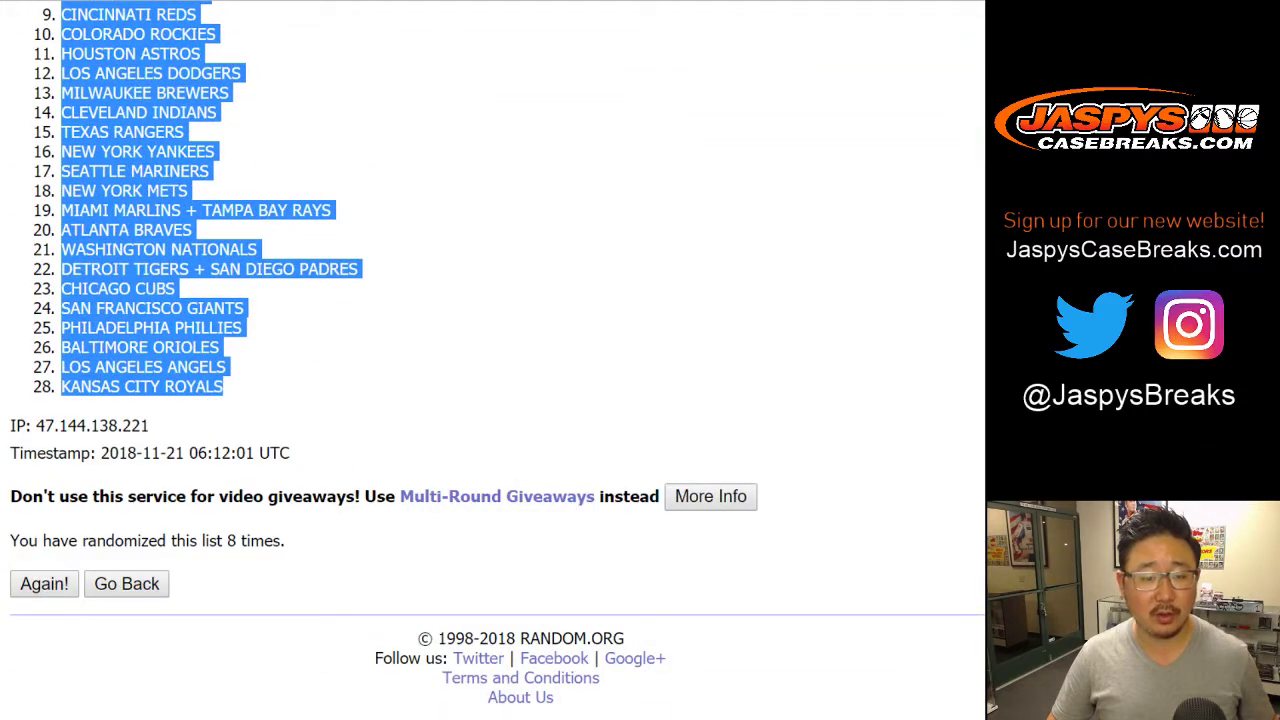
pyautogui.hotkey('ctrl', 'c')
pyautogui.hotkey('alt', 'Tab')
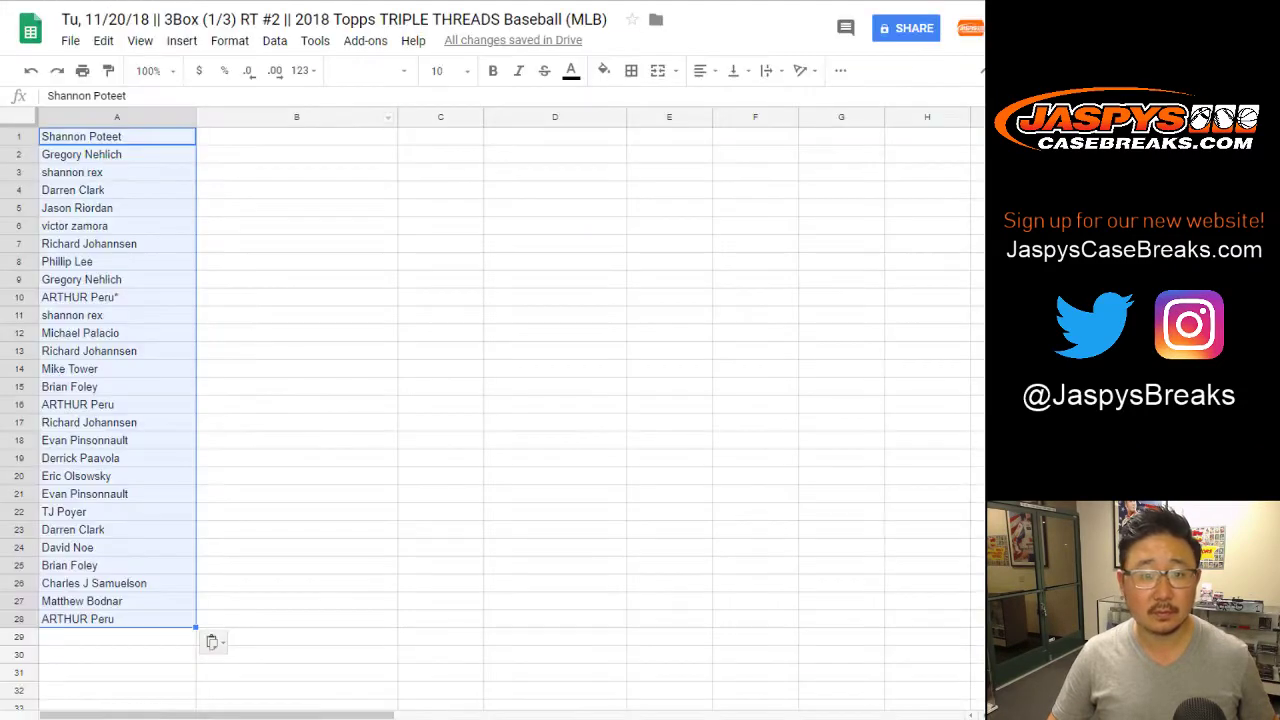
pyautogui.click(296, 136)
pyautogui.rightClick(272, 137)
pyautogui.click(312, 198)
# Step: Format the whole sheet in Helvetica Neue size 14 and fit the column widths to their contents
pyautogui.hotkey('ctrl', 'a')
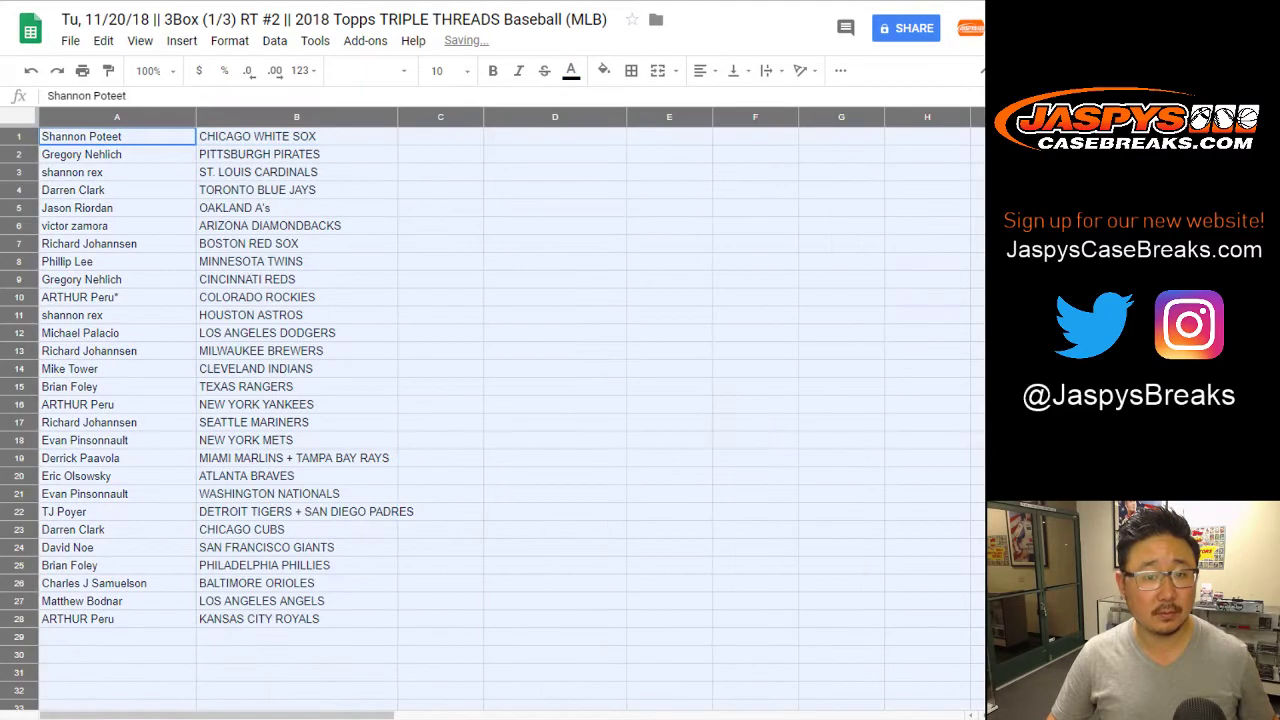
pyautogui.click(370, 70)
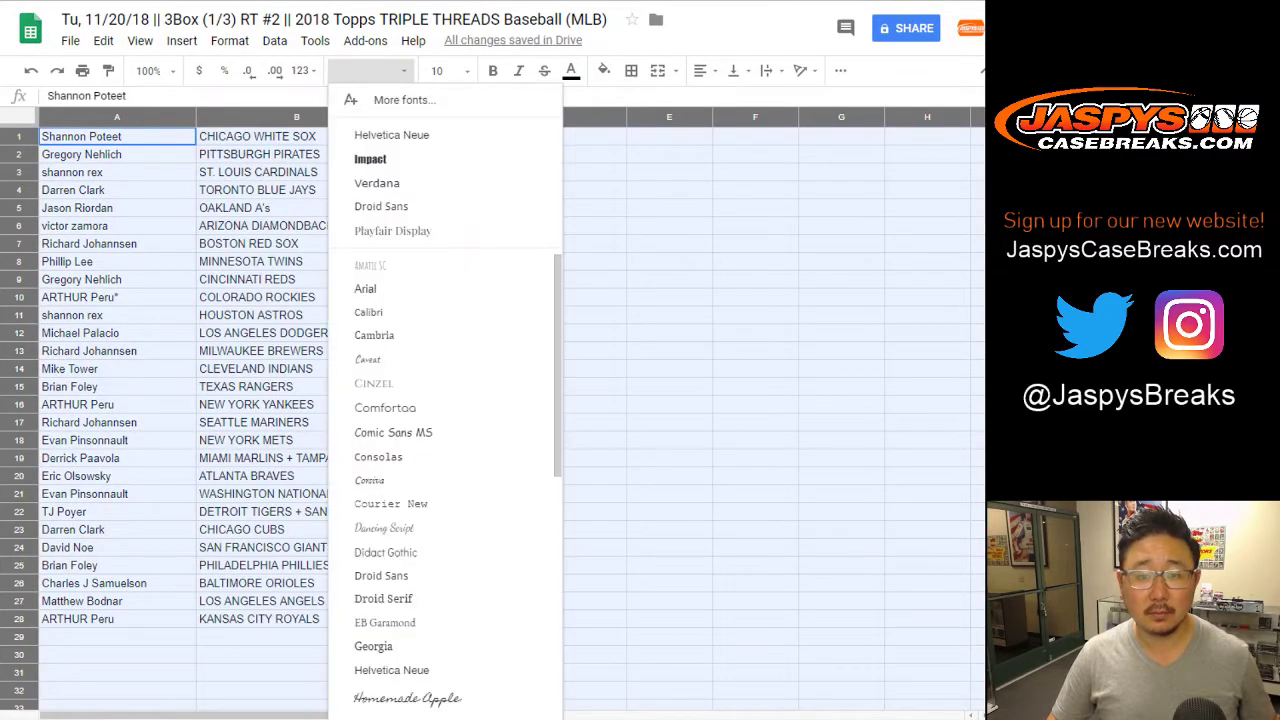
pyautogui.click(360, 135)
pyautogui.click(446, 70)
pyautogui.click(443, 261)
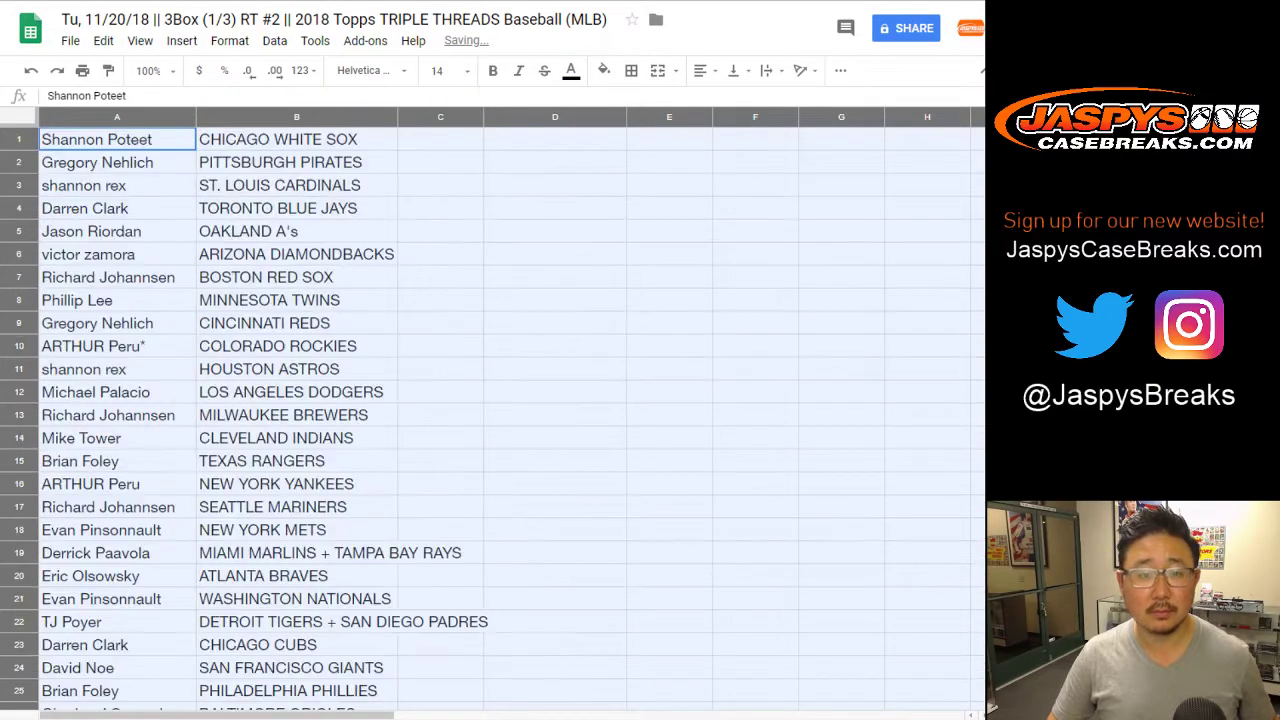
pyautogui.doubleClick(195, 117)
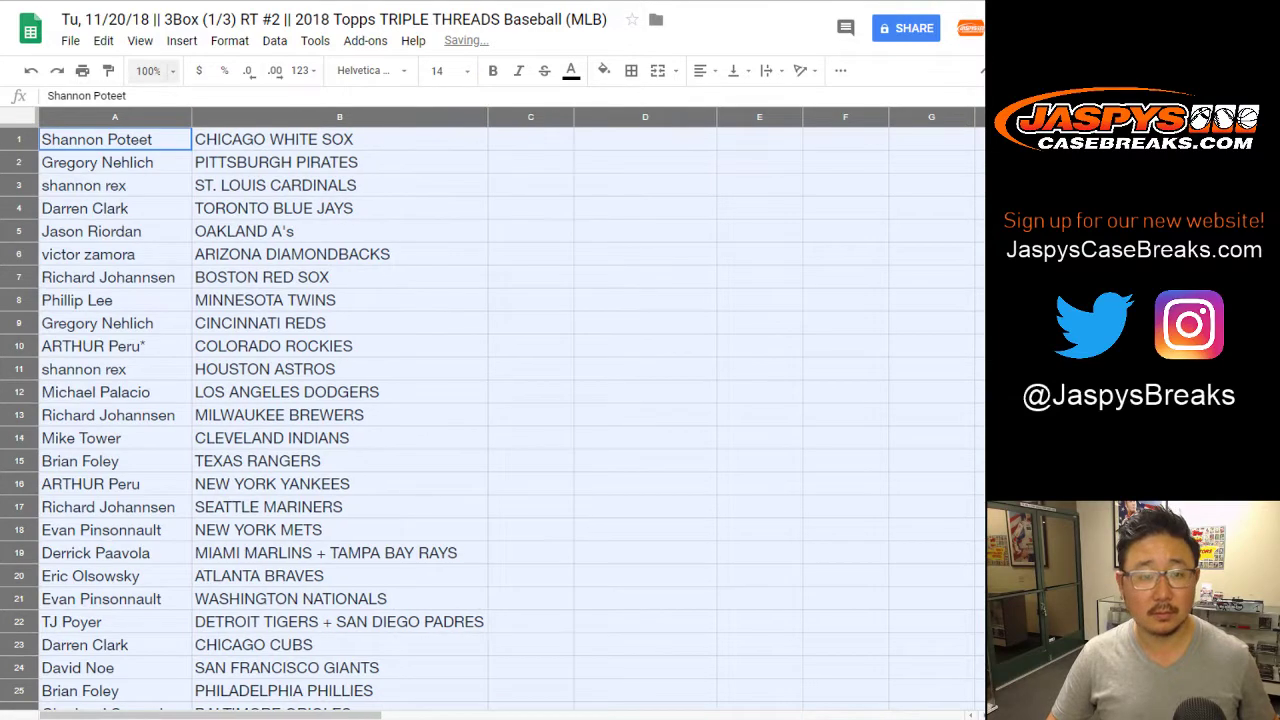
# Step: Review the participant and team pairings row by row, from row 1 through row 28
pyautogui.click(148, 70)
pyautogui.click(150, 146)
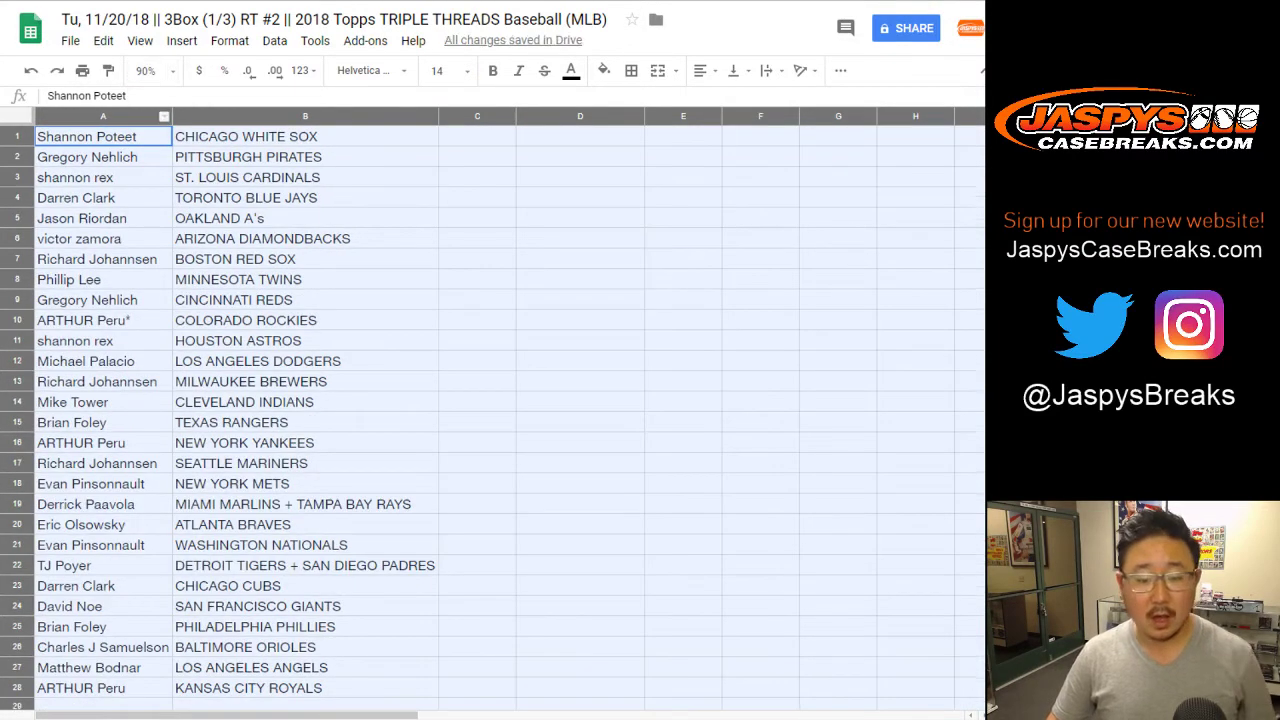
pyautogui.click(103, 136)
pyautogui.click(103, 157)
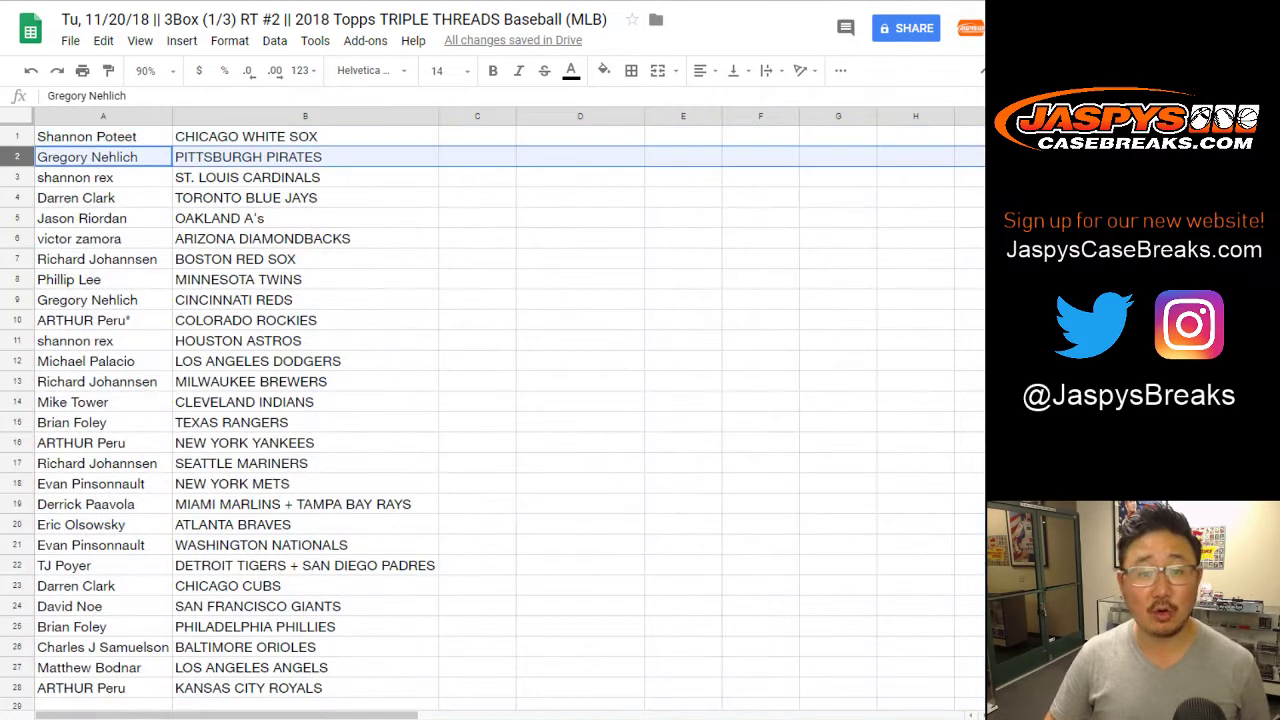
pyautogui.click(103, 177)
pyautogui.click(103, 198)
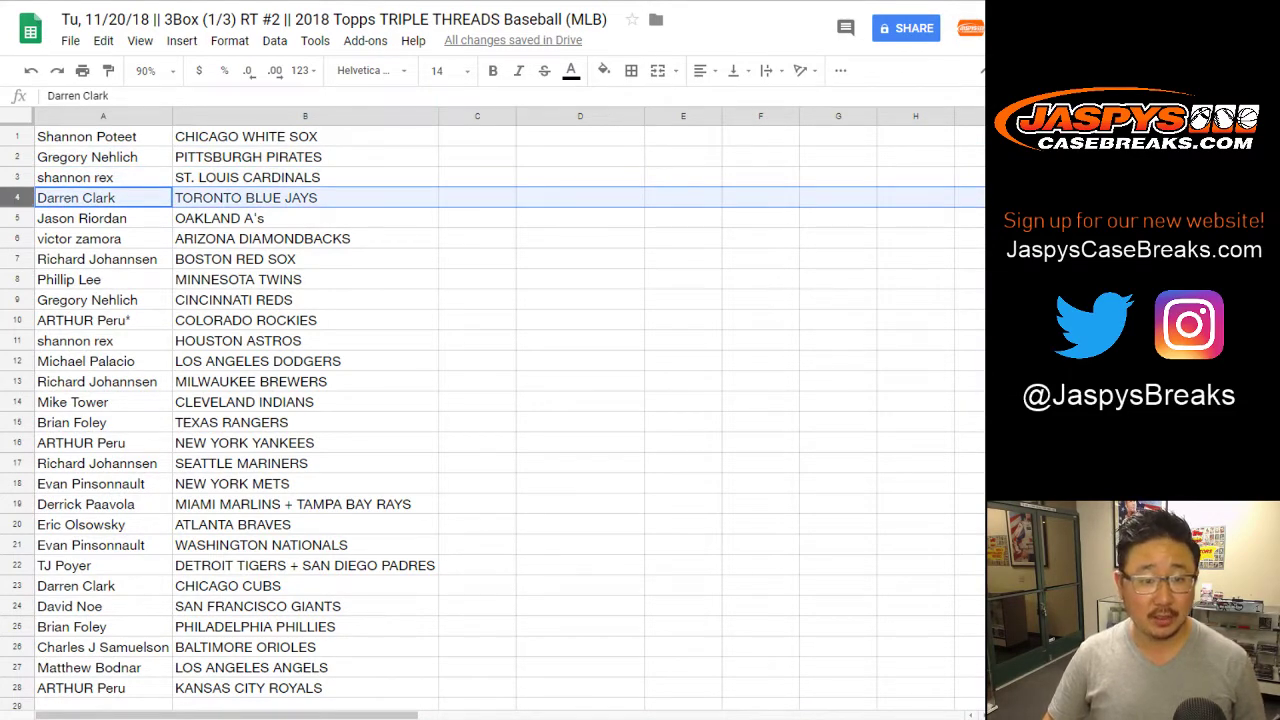
pyautogui.click(103, 218)
pyautogui.click(103, 238)
pyautogui.click(103, 259)
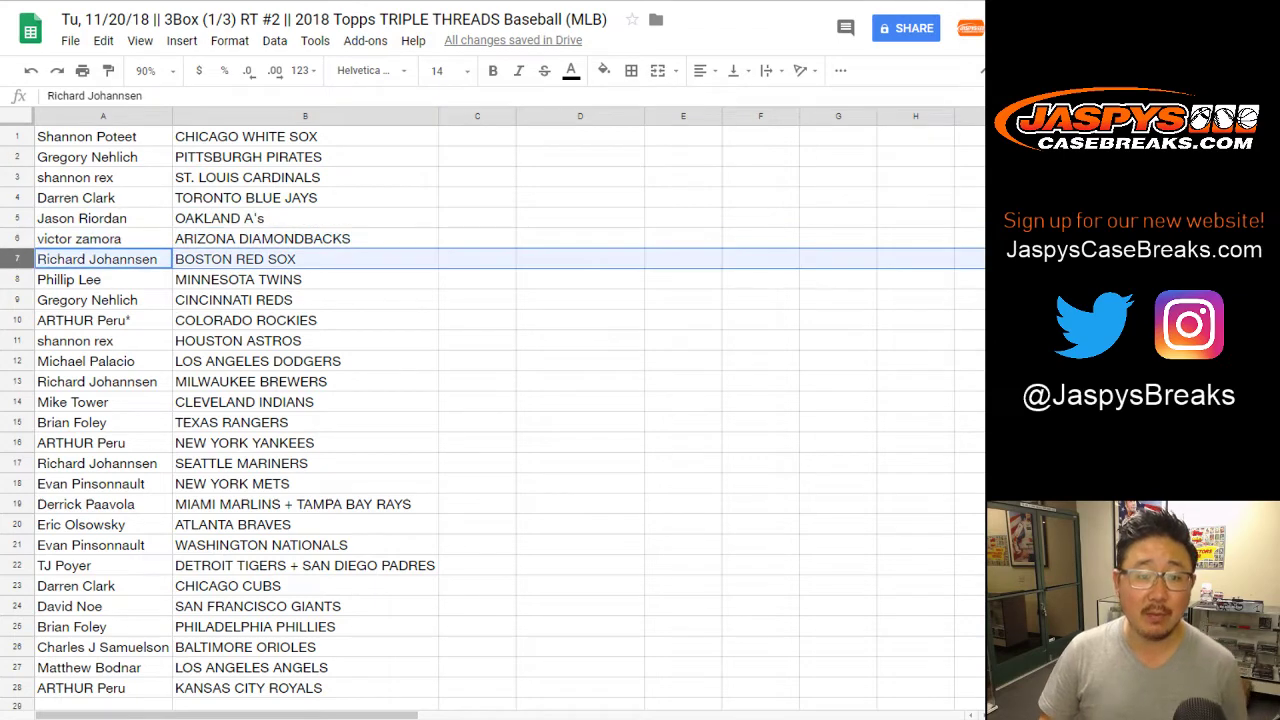
pyautogui.click(103, 279)
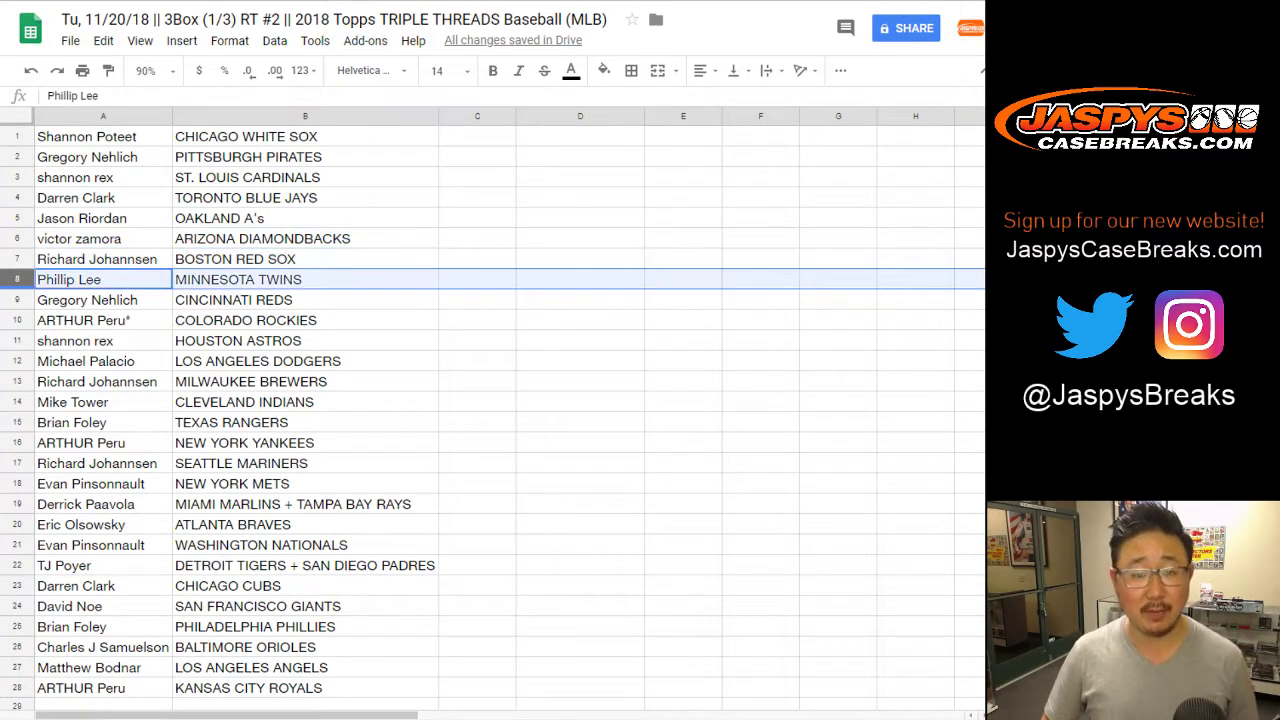
pyautogui.click(103, 300)
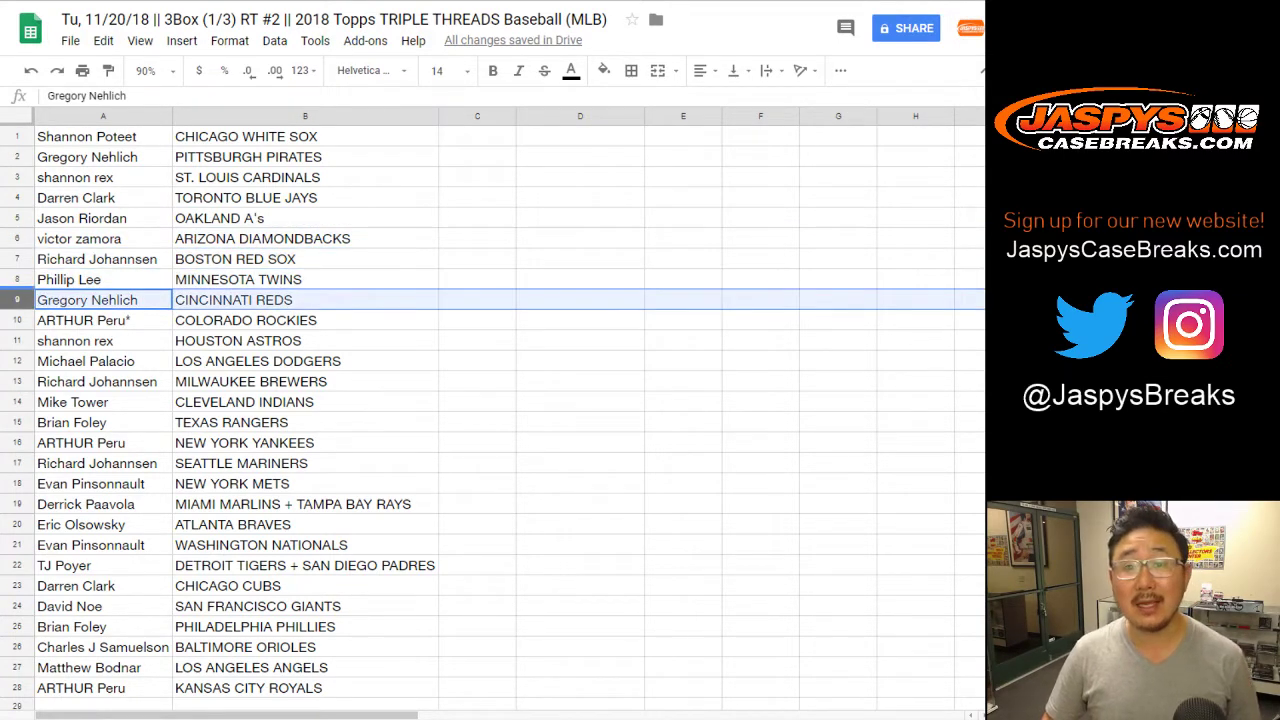
pyautogui.click(103, 320)
pyautogui.scroll(-2, 490, 400)
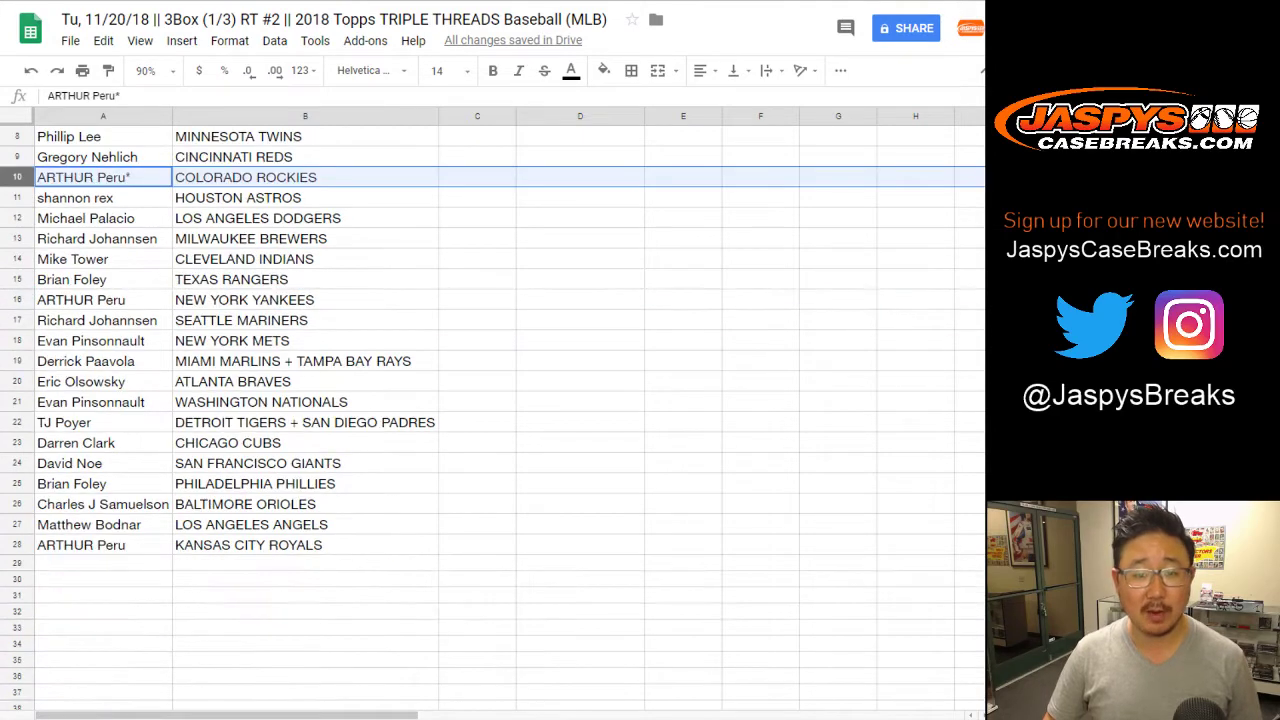
pyautogui.click(103, 197)
pyautogui.click(103, 218)
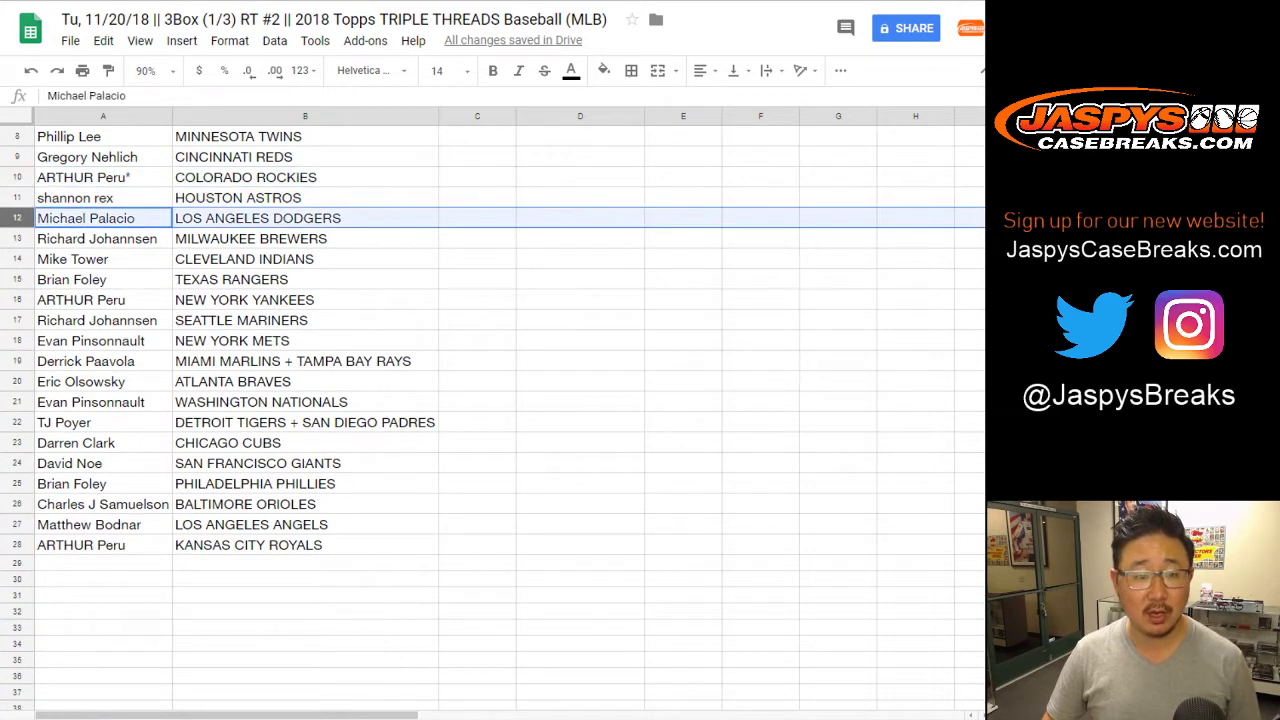
pyautogui.click(103, 238)
pyautogui.click(103, 259)
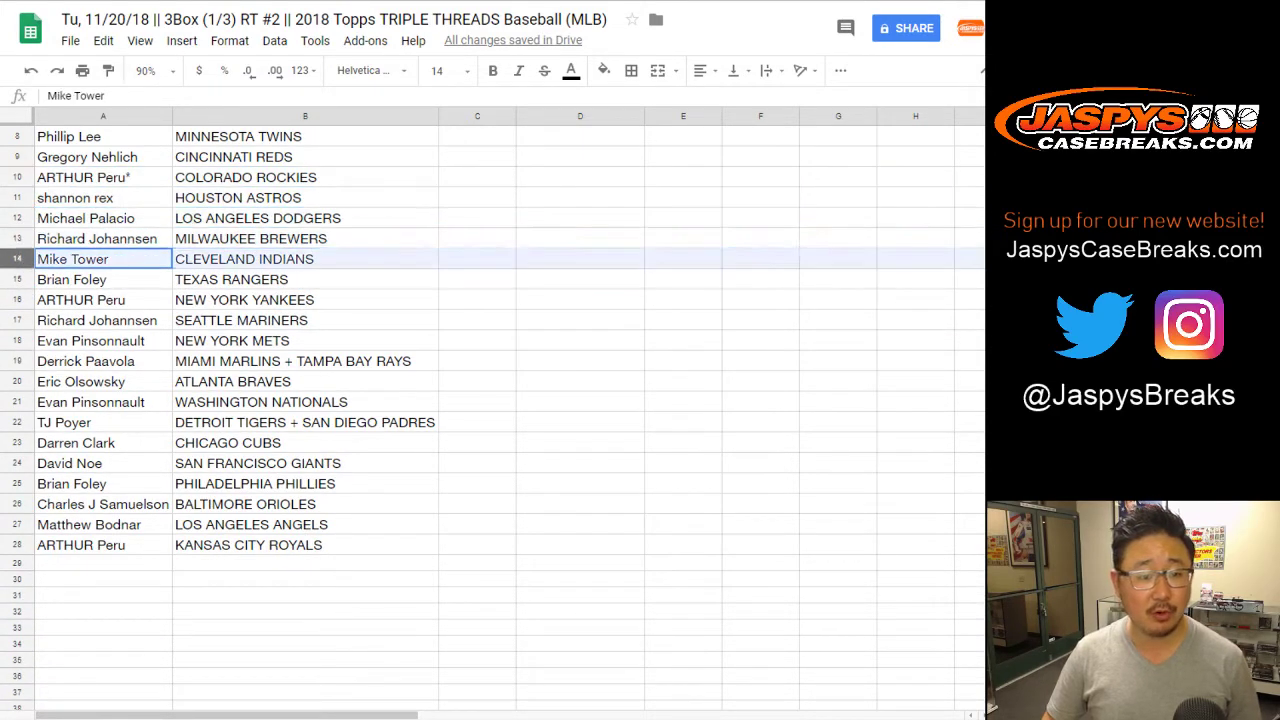
pyautogui.click(103, 279)
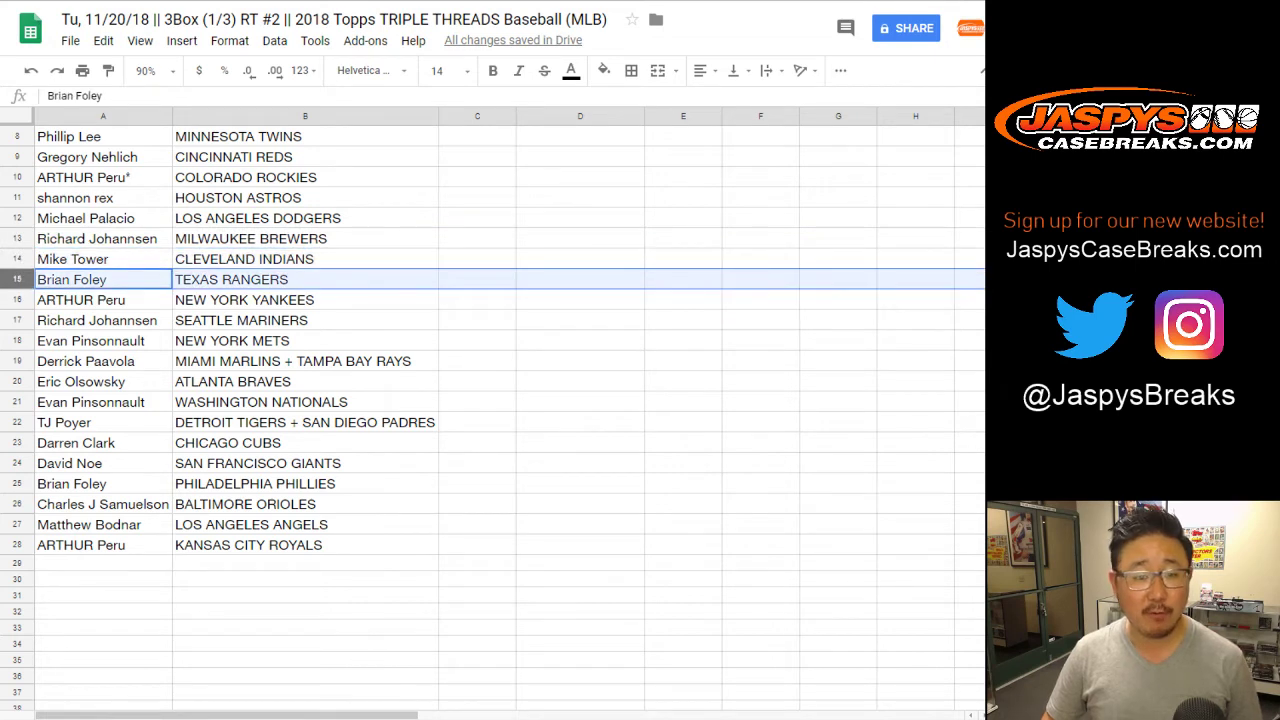
pyautogui.click(103, 300)
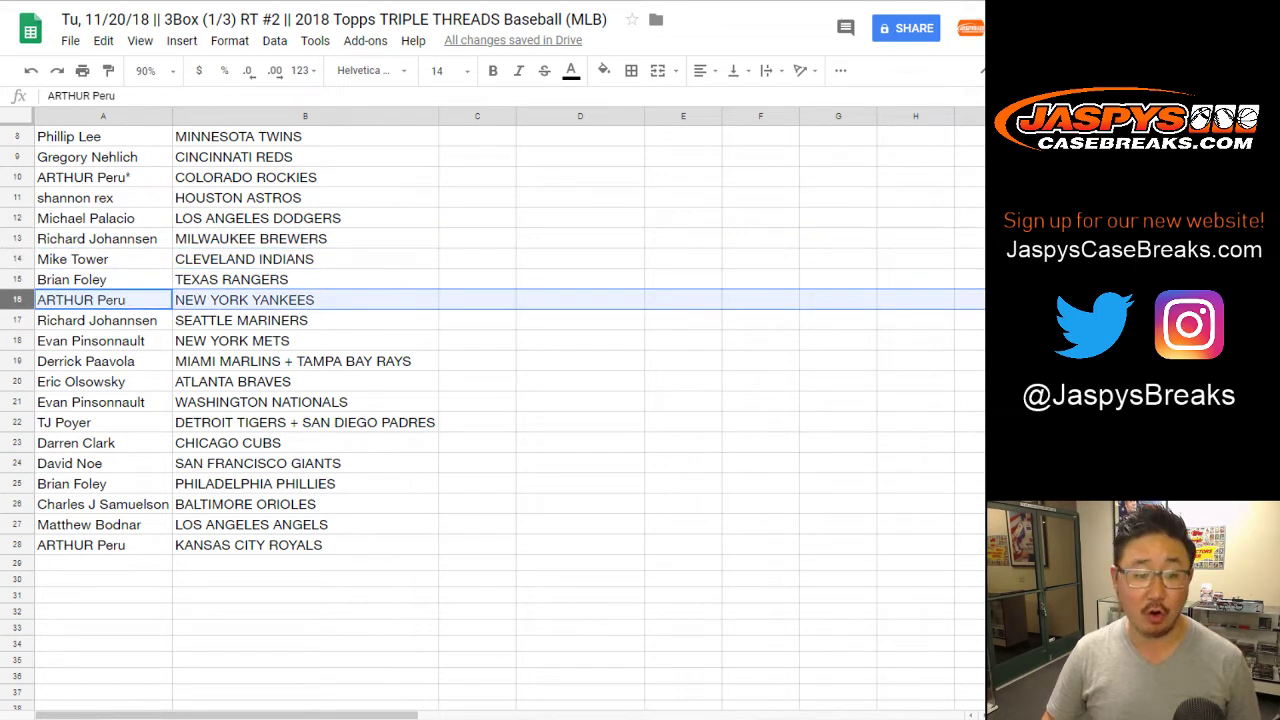
pyautogui.click(103, 320)
pyautogui.click(103, 341)
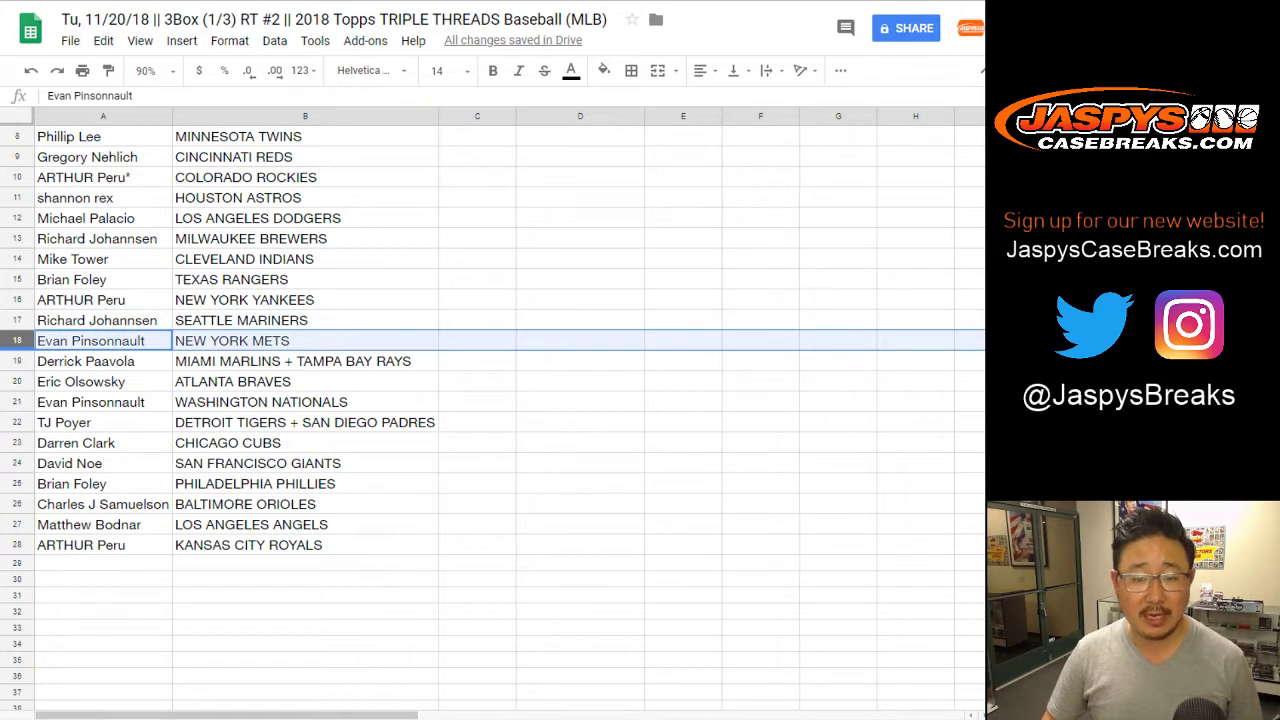
pyautogui.click(103, 361)
pyautogui.scroll(-1, 490, 400)
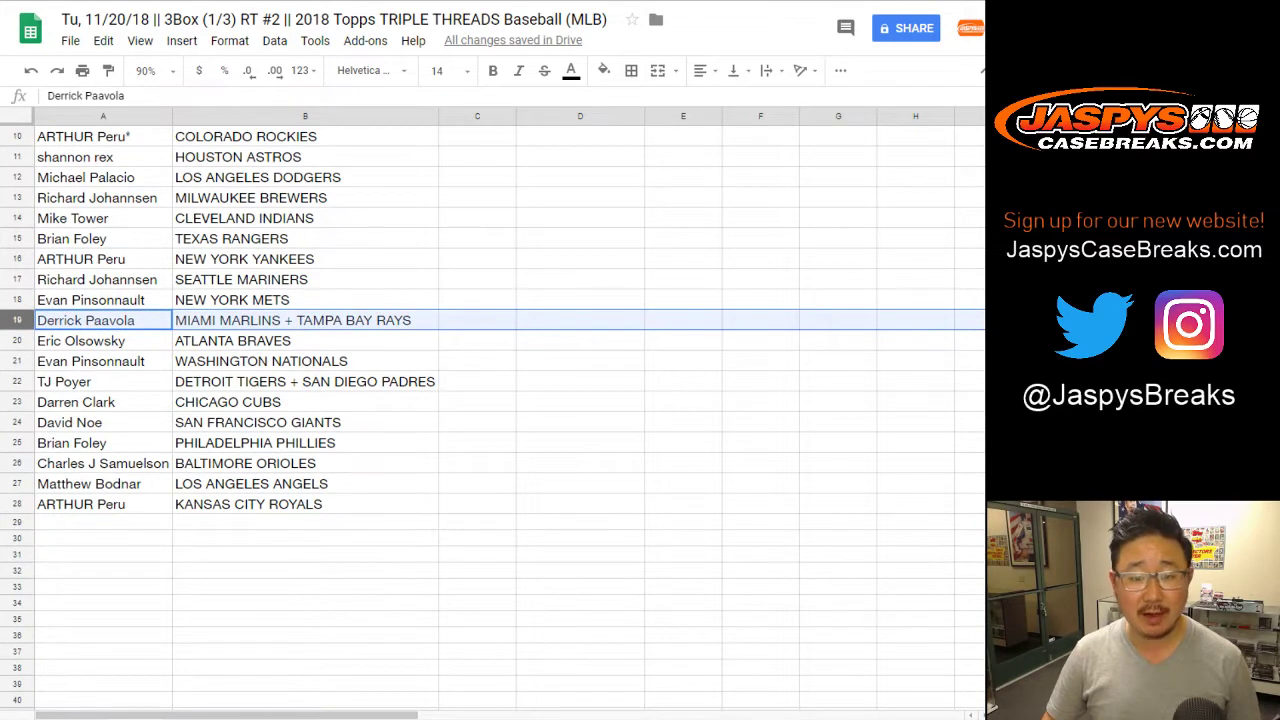
pyautogui.click(103, 341)
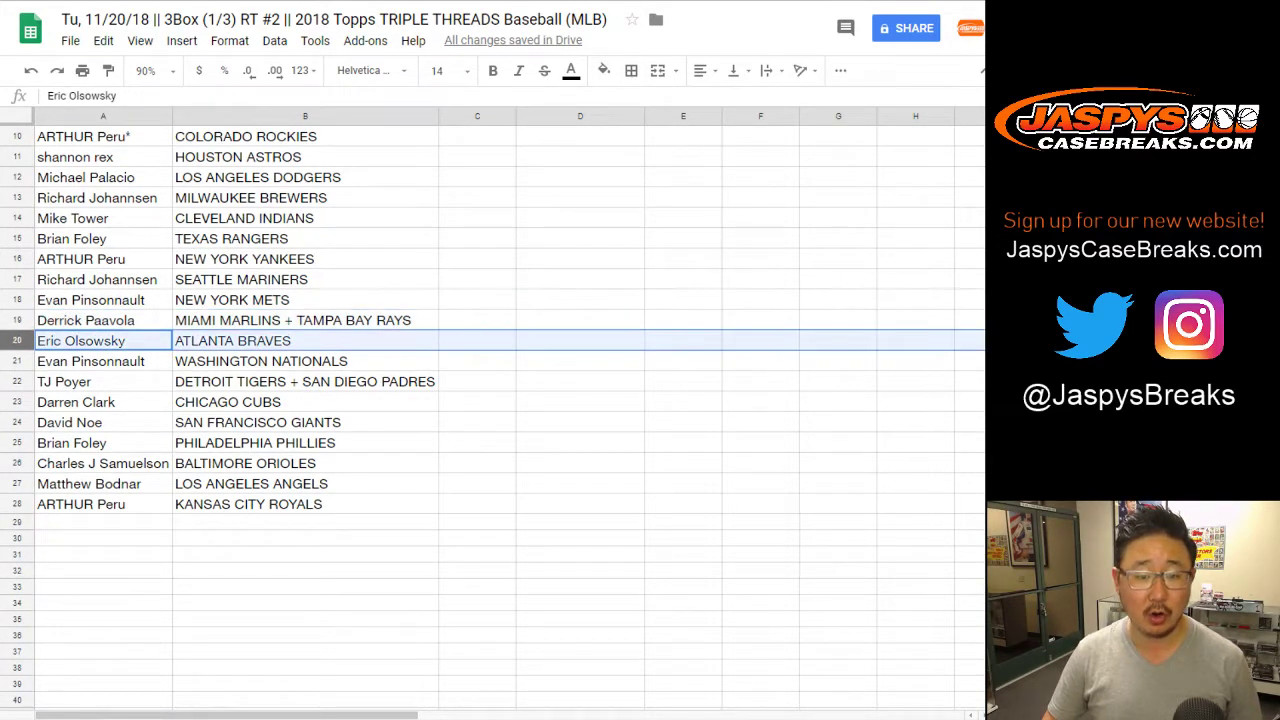
pyautogui.click(103, 361)
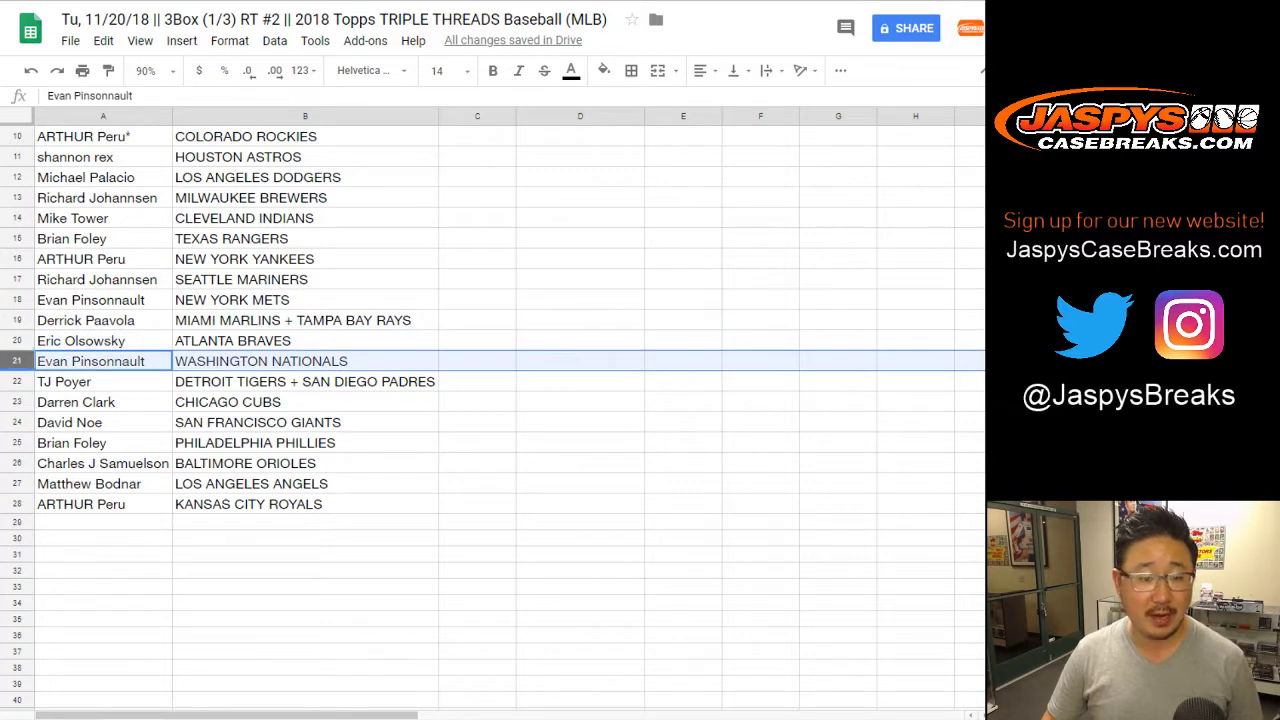
pyautogui.click(103, 381)
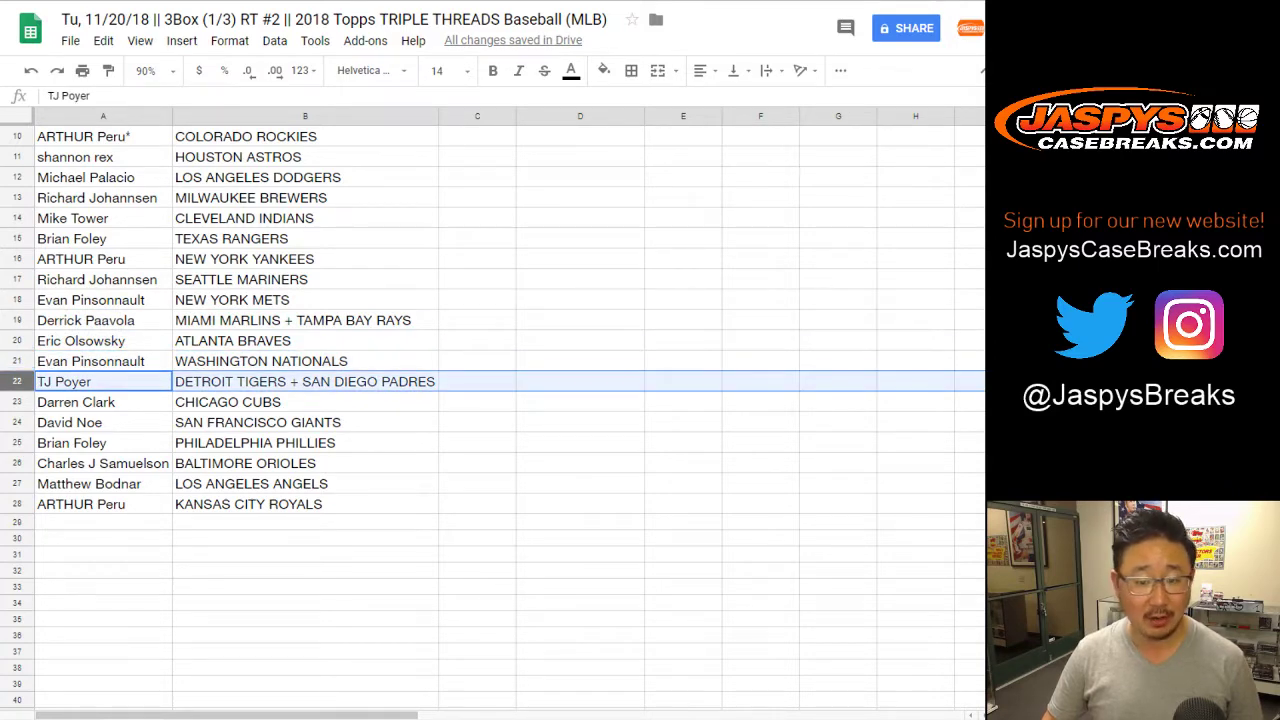
pyautogui.click(103, 402)
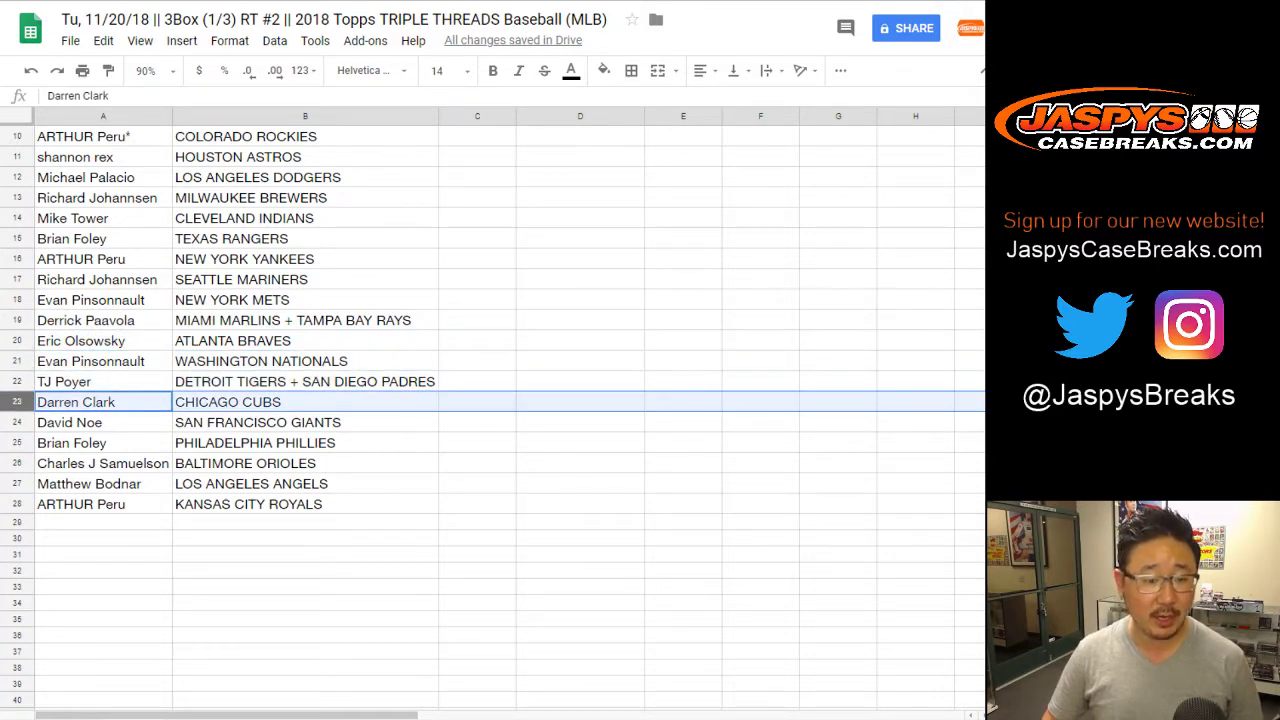
pyautogui.click(103, 422)
pyautogui.click(103, 443)
pyautogui.scroll(-2, 490, 410)
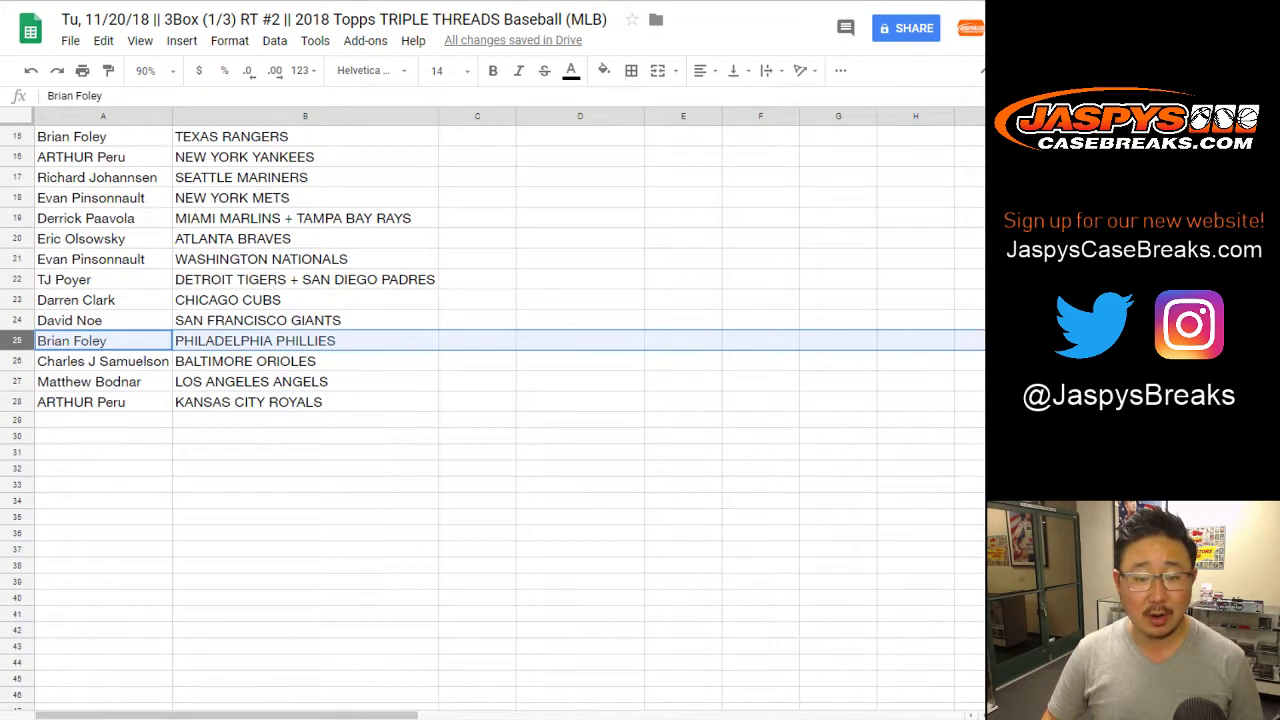
pyautogui.click(103, 361)
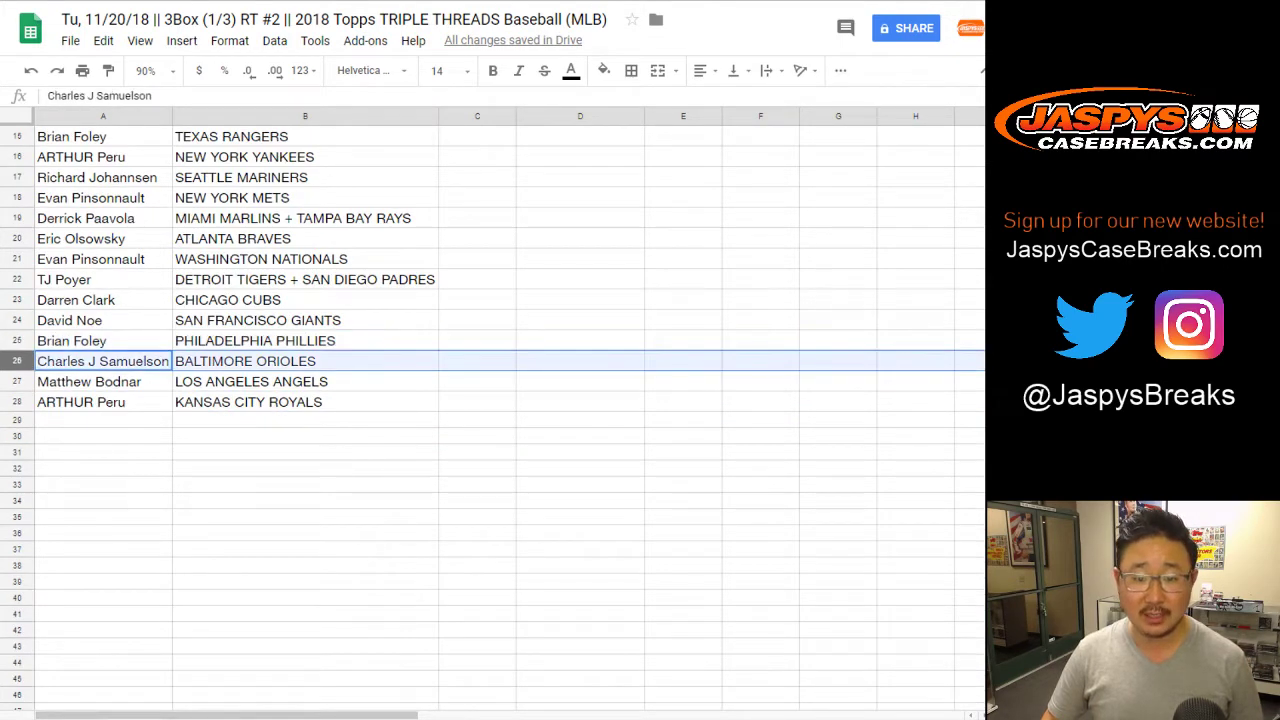
pyautogui.click(103, 381)
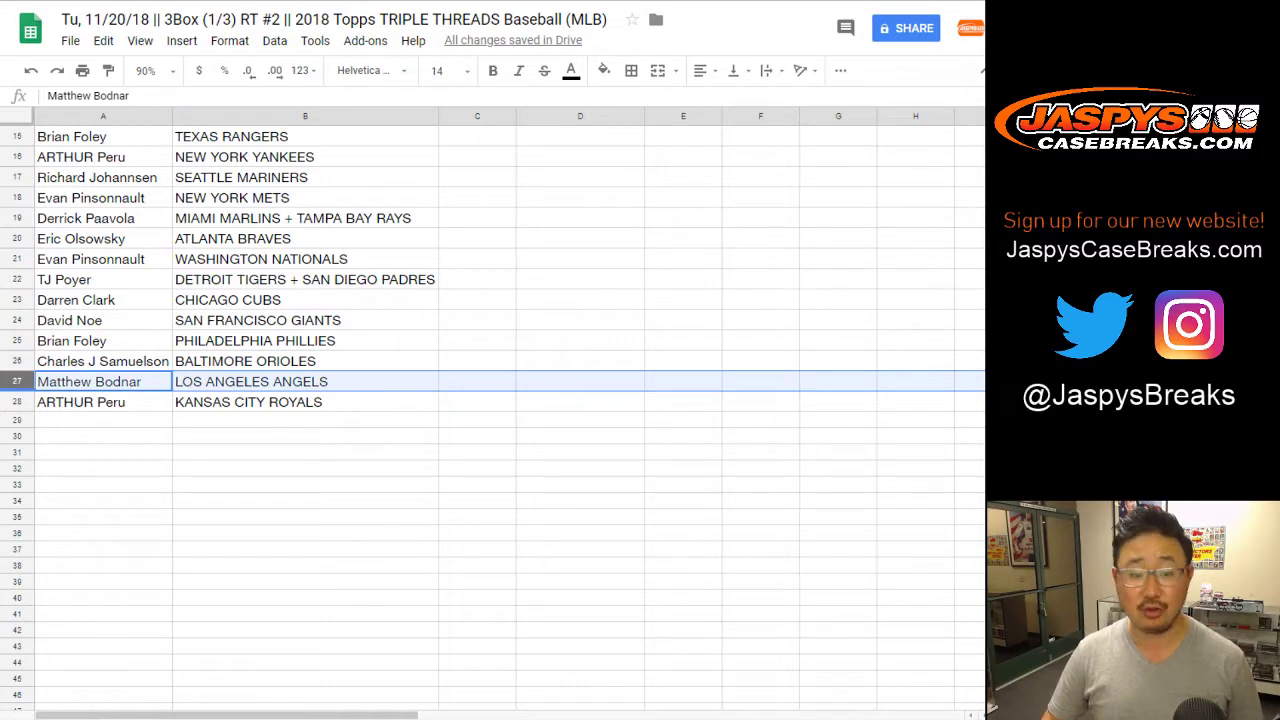
pyautogui.click(103, 402)
pyautogui.scroll(5, 490, 410)
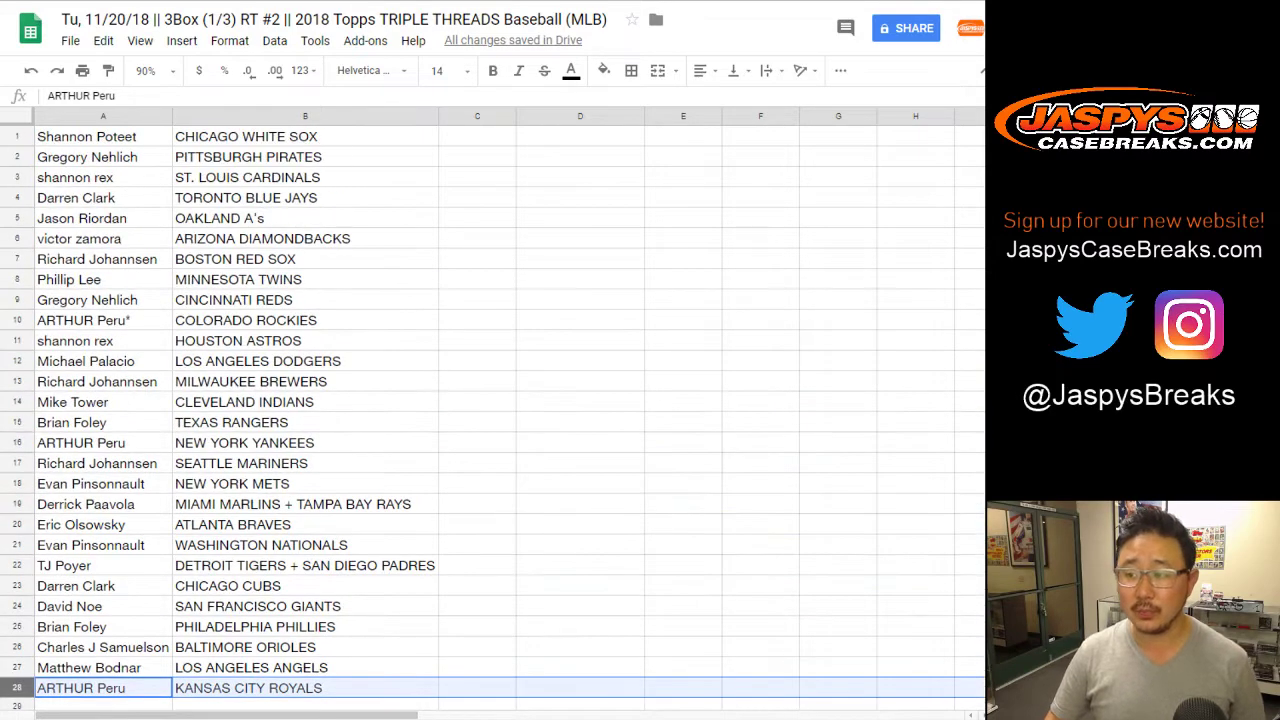
# Step: Sort the sheet by column B from A to Z so the pairings are ordered by team name
pyautogui.click(430, 116)
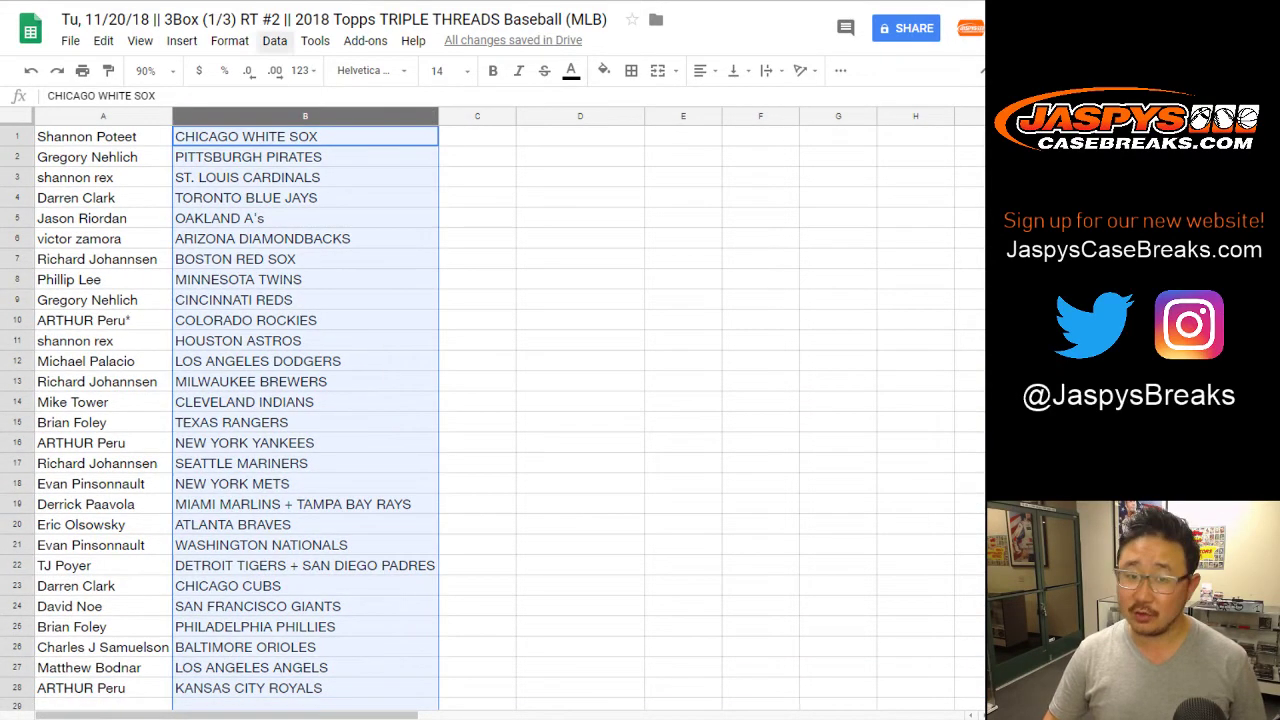
pyautogui.click(274, 40)
pyautogui.click(361, 70)
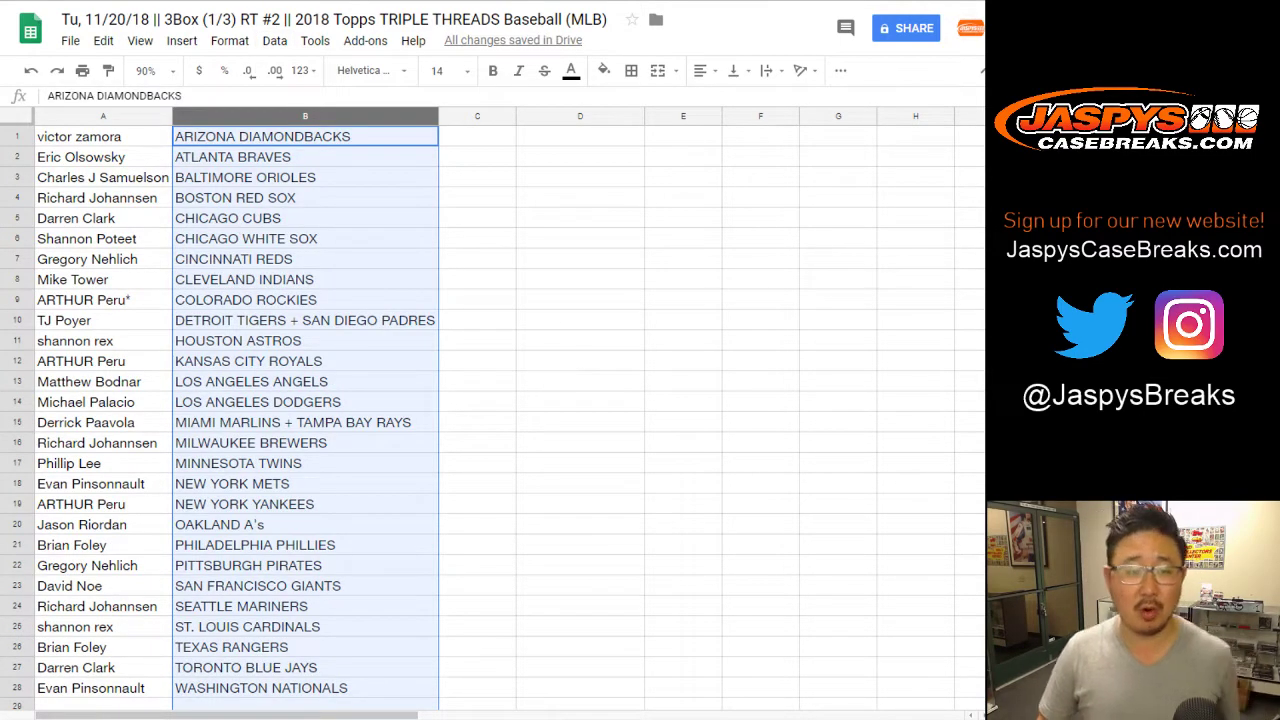
# Step: Apply all borders to the range A1:B28 and center its text horizontally
pyautogui.click(103, 136)
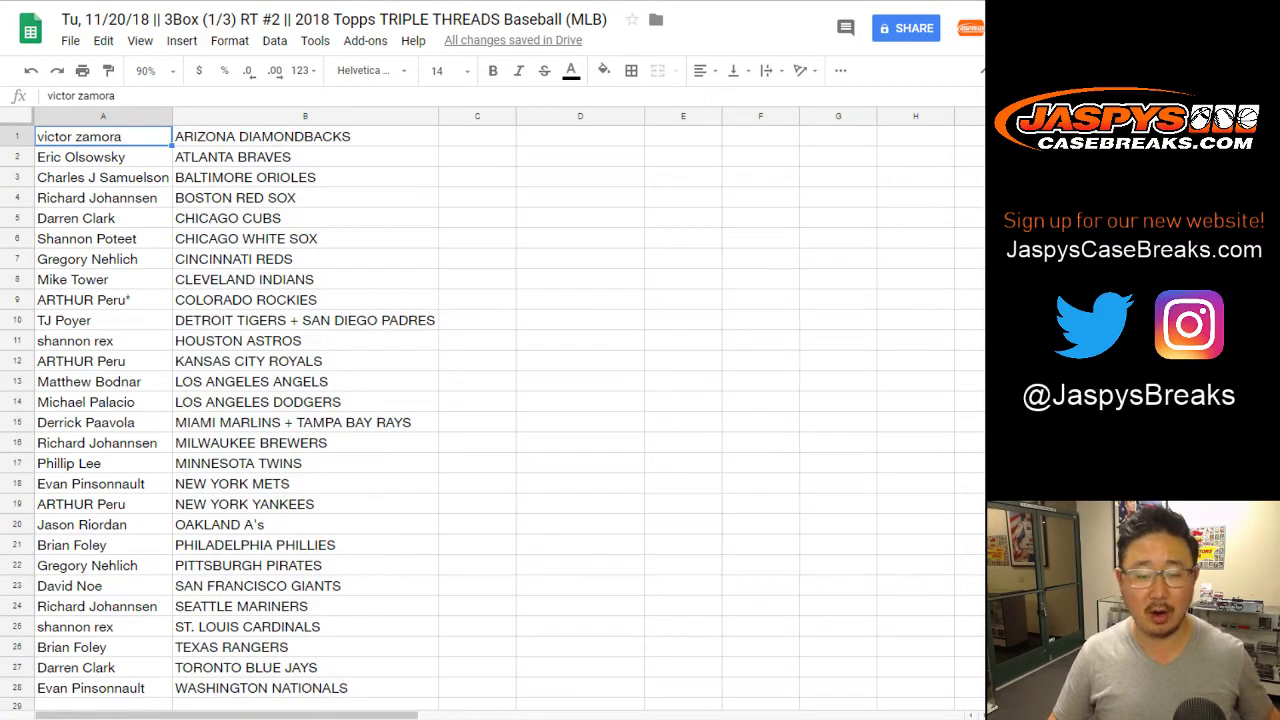
pyautogui.keyDown('shift'); pyautogui.click(400, 688); pyautogui.keyUp('shift')
pyautogui.click(631, 70)
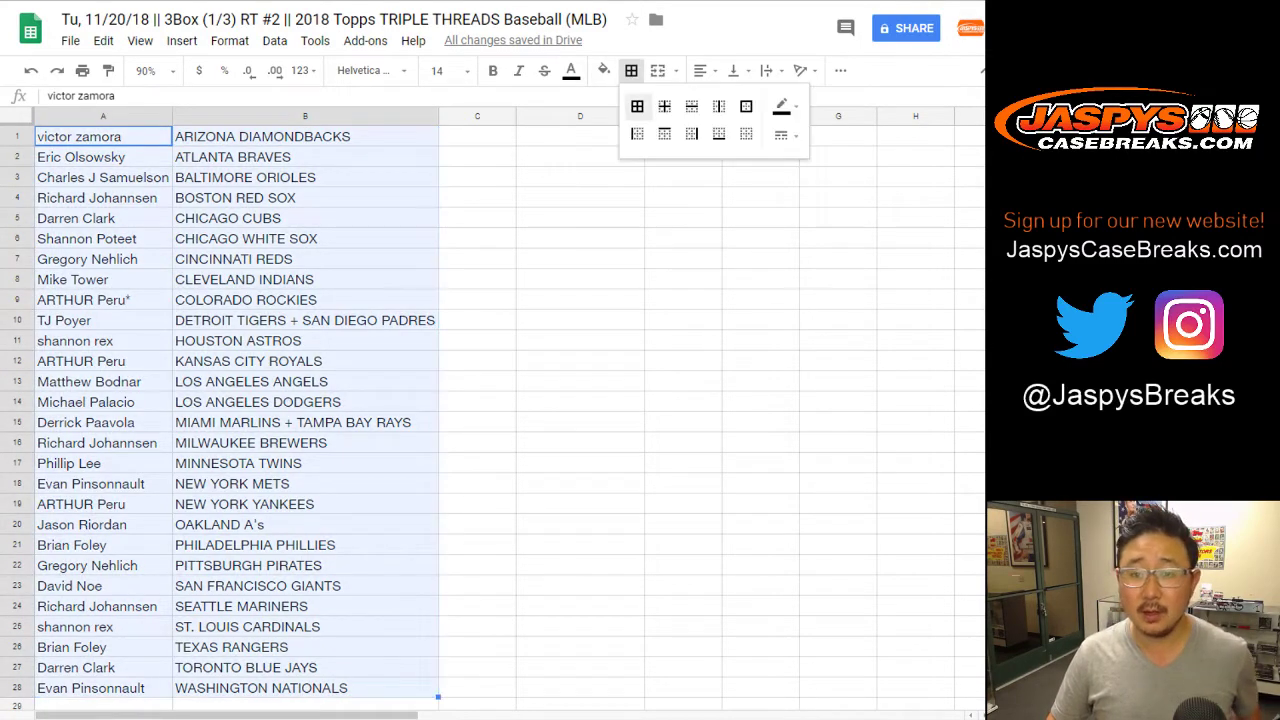
pyautogui.click(637, 106)
pyautogui.click(700, 70)
pyautogui.click(731, 100)
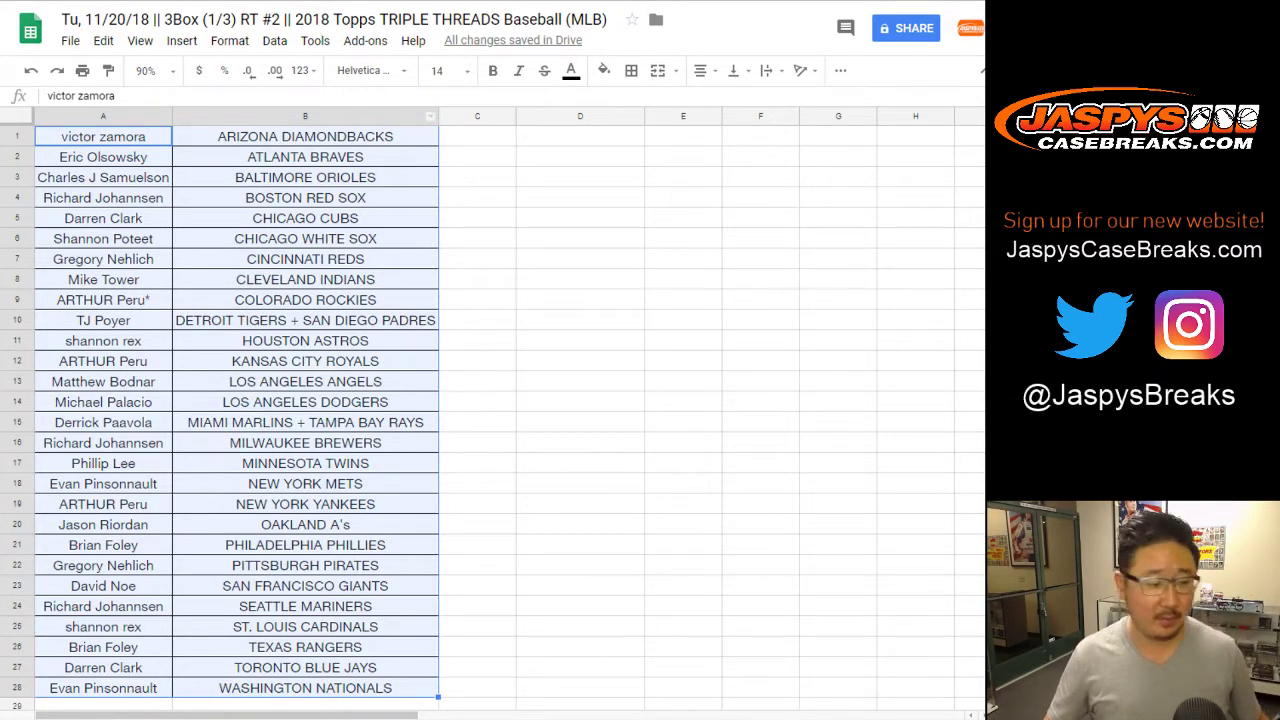
# Step: Move the Colorado Rockies participant's name out of A9 into the empty cell C9
pyautogui.click(103, 300)
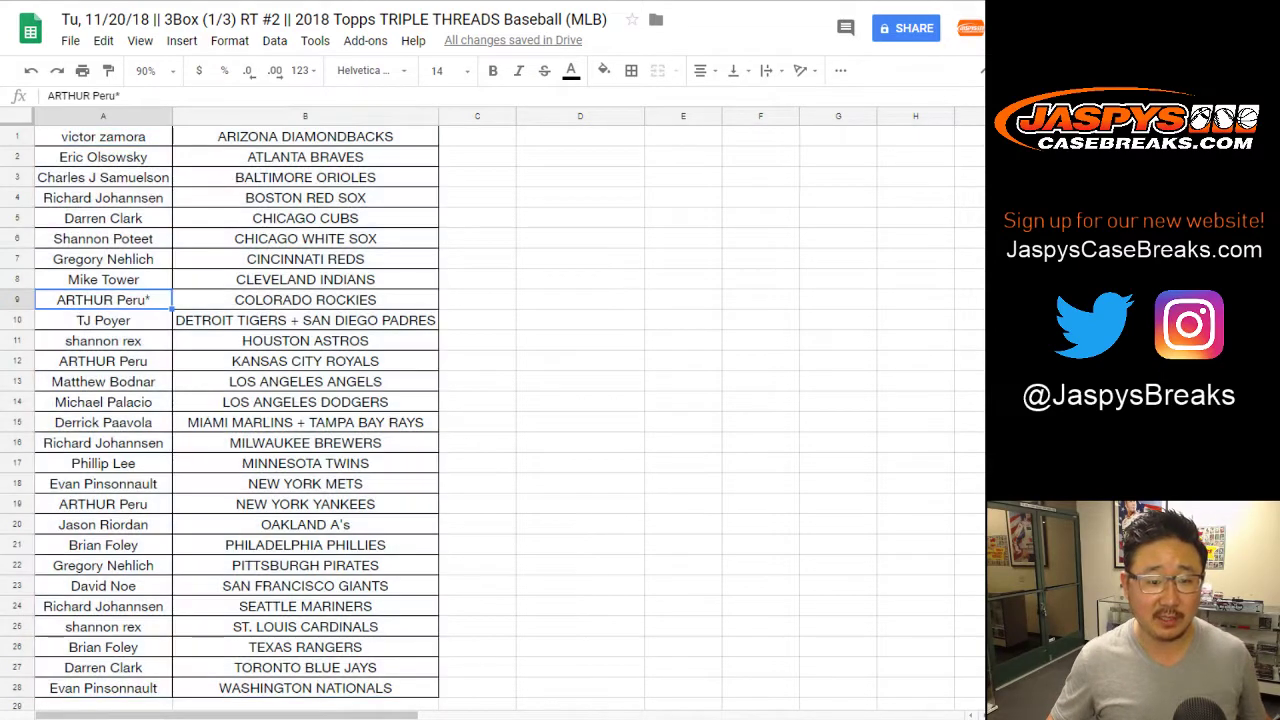
pyautogui.hotkey('ctrl', 'x')
pyautogui.click(477, 300)
pyautogui.hotkey('ctrl', 'v')
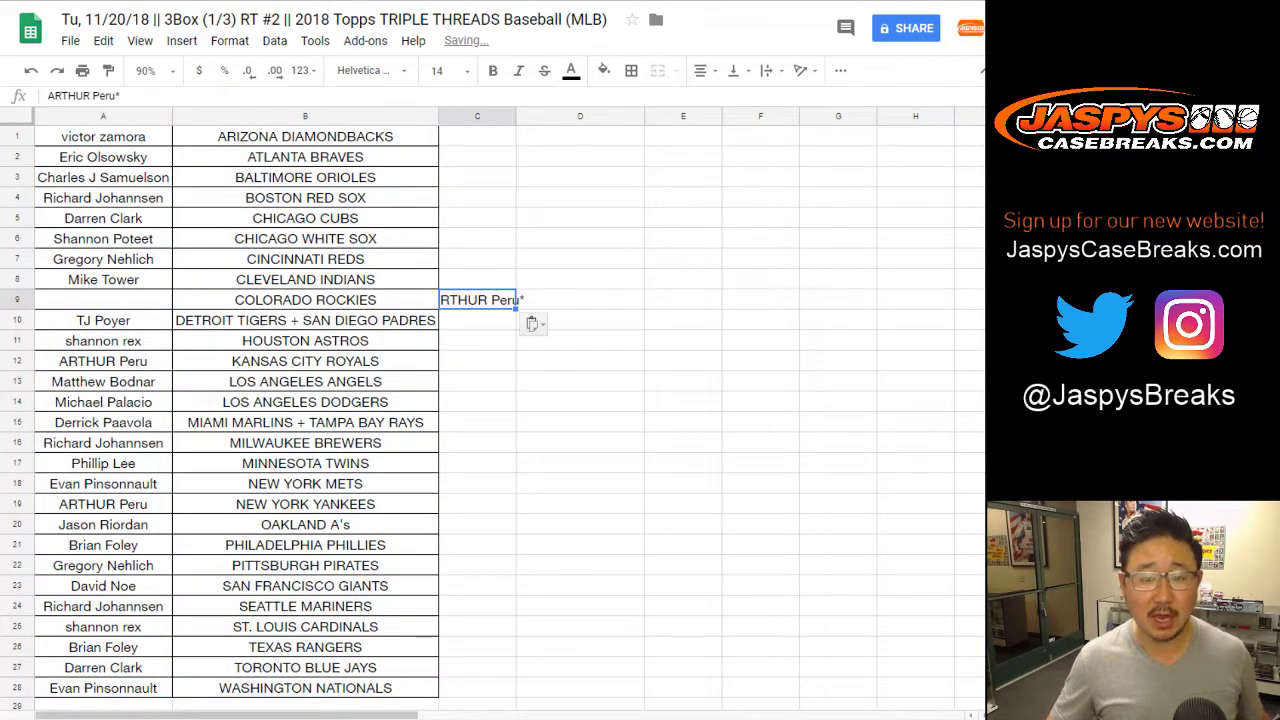
# Step: Move the Arizona Diamondbacks participant's name from A1 by way of C1 into A9, beside COLORADO ROCKIES
pyautogui.click(103, 136)
pyautogui.hotkey('ctrl', 'x')
pyautogui.click(477, 136)
pyautogui.hotkey('ctrl', 'v')
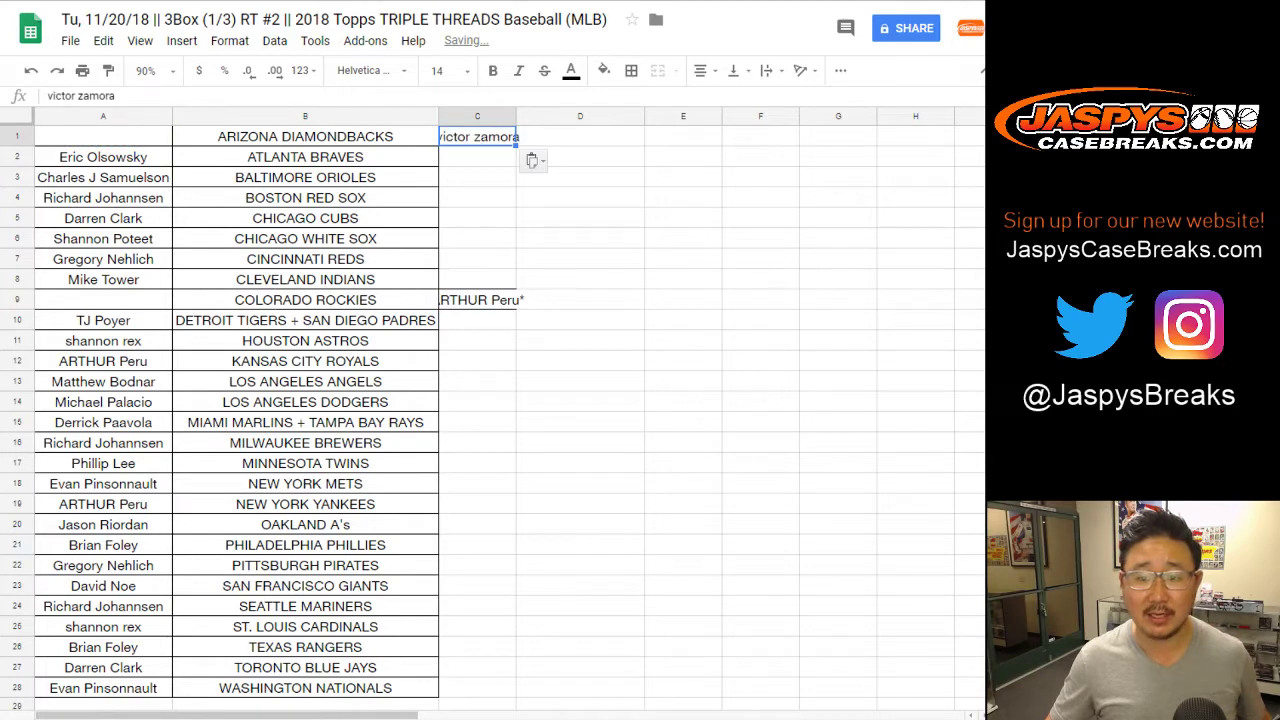
pyautogui.click(103, 300)
pyautogui.hotkey('ctrl', 'v')
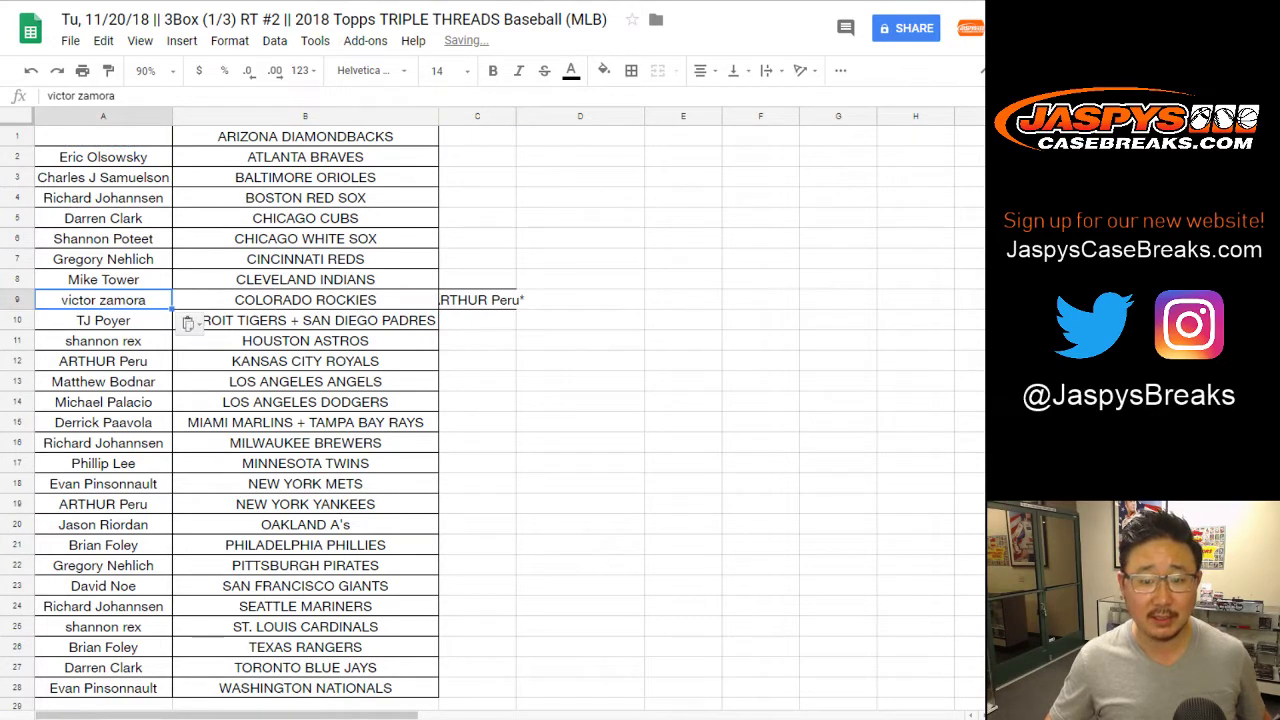
# Step: Append "-T" to the team name in B9 so it reads COLORADO ROCKIES-T
pyautogui.click(305, 300)
pyautogui.click(305, 320)
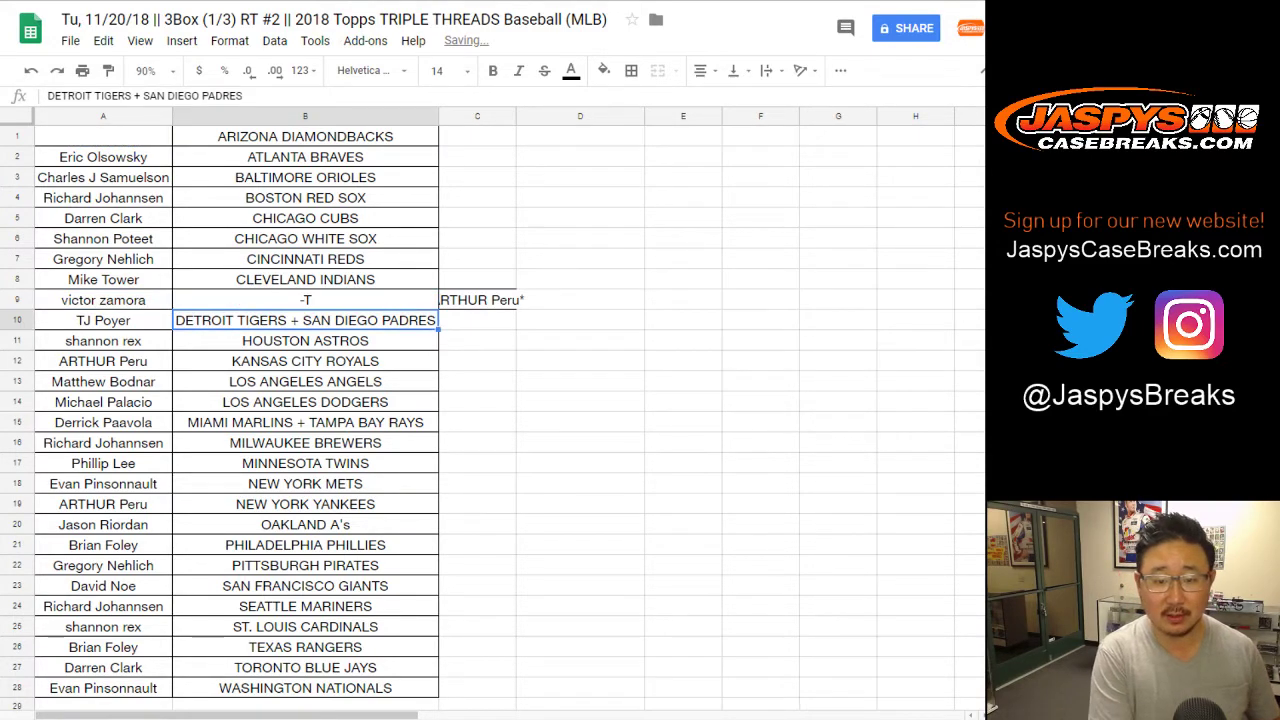
pyautogui.click(305, 300)
pyautogui.press('Return')
pyautogui.write('-T')
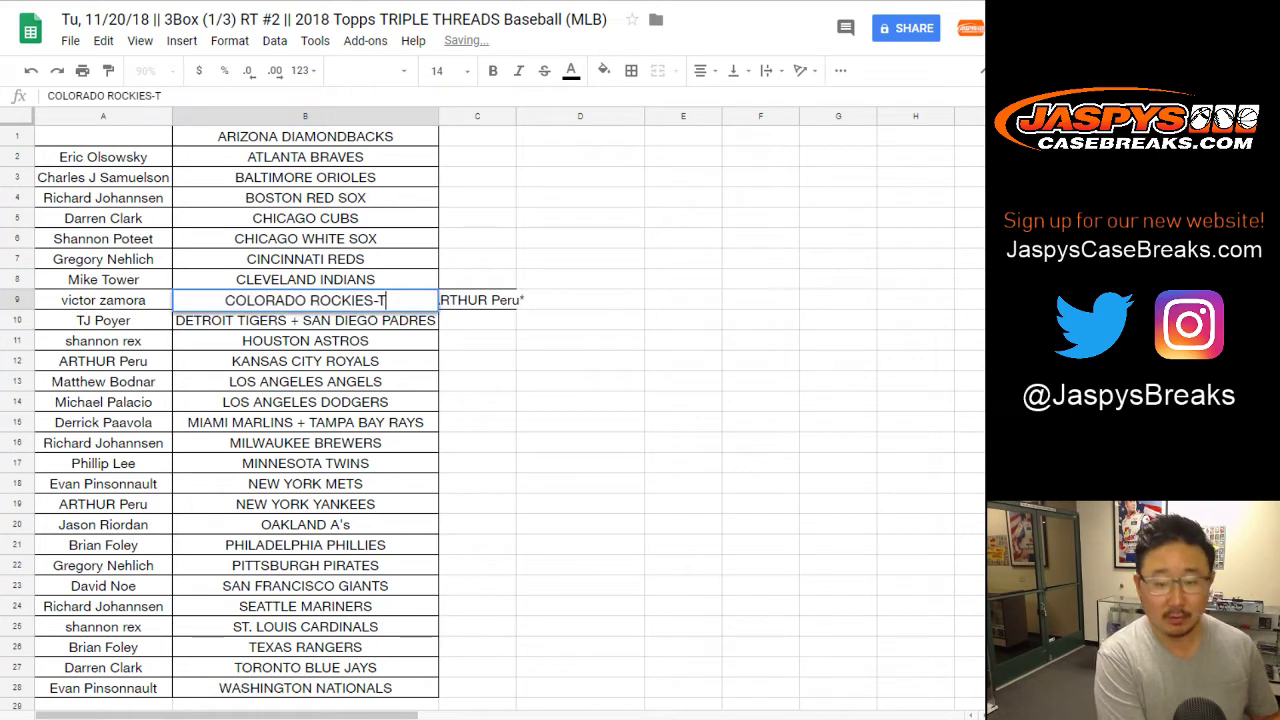
pyautogui.press('Return')
pyautogui.click(305, 300)
# Step: Move the participant name held in C9 into A1, beside ARIZONA DIAMONDBACKS
pyautogui.click(477, 300)
pyautogui.hotkey('ctrl', 'c')
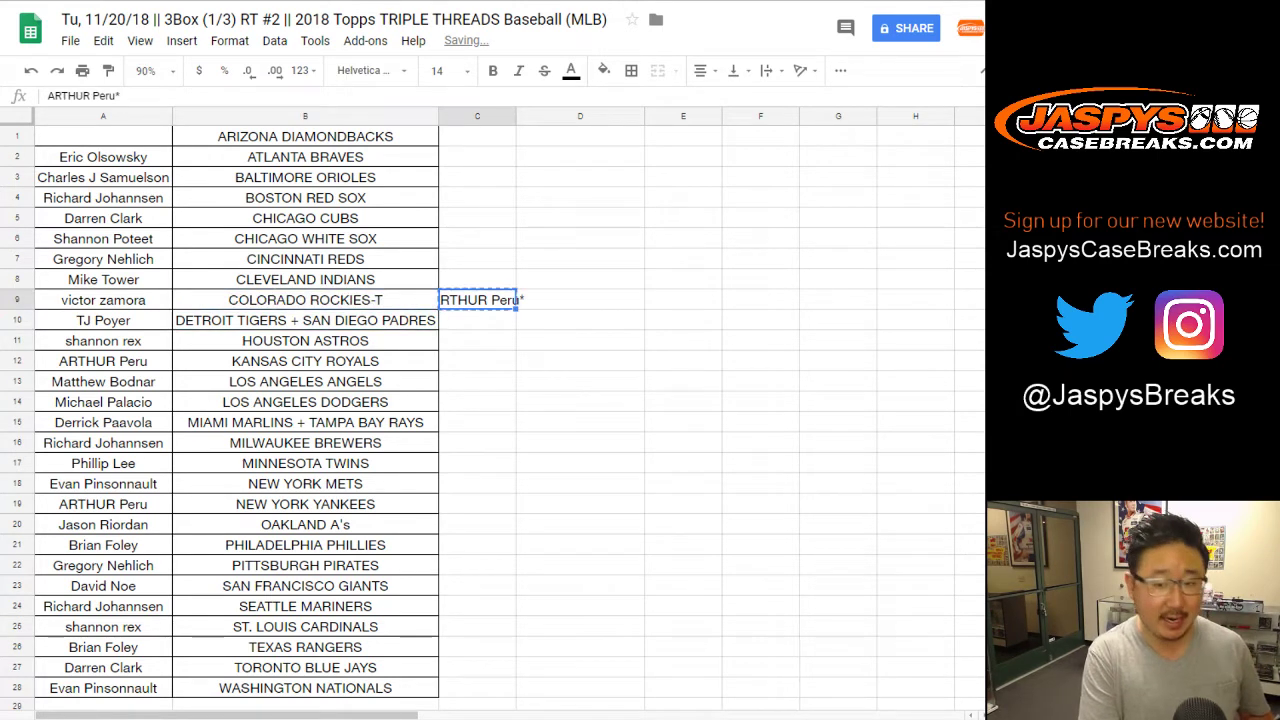
pyautogui.click(103, 218)
pyautogui.click(103, 198)
pyautogui.click(103, 136)
pyautogui.hotkey('ctrl', 'v')
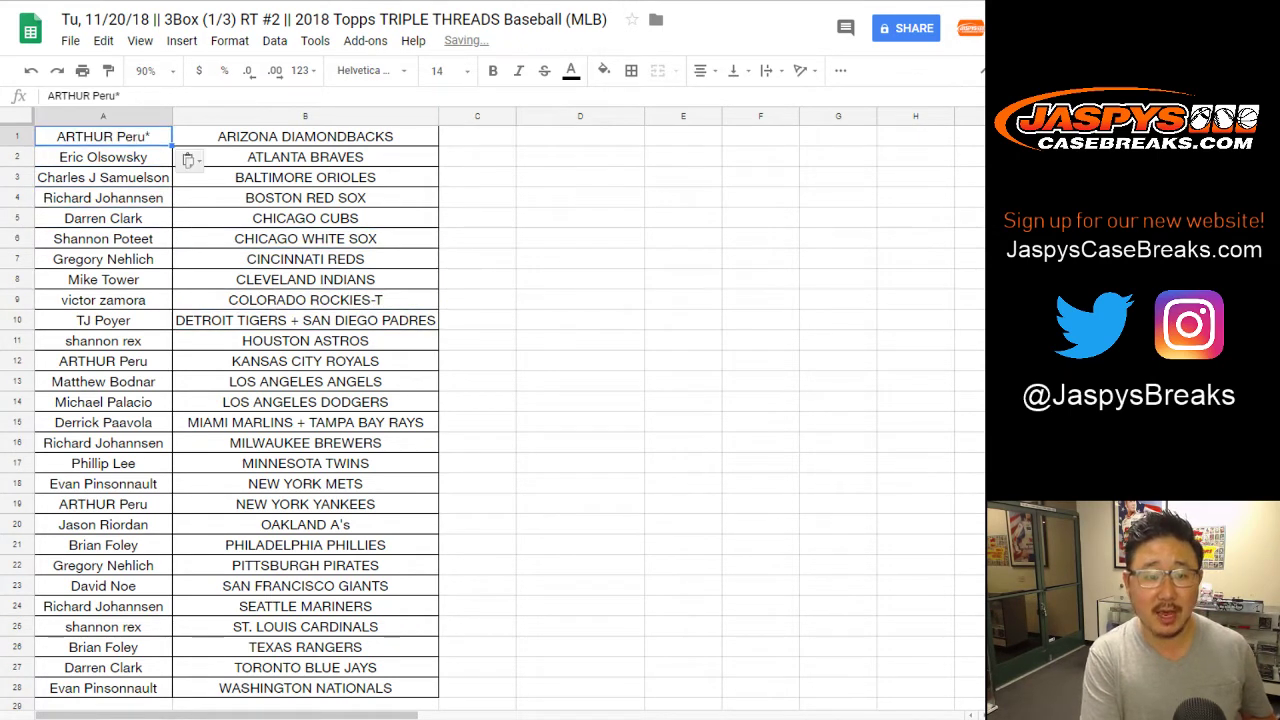
# Step: Append "-T" to the team name in B1 so it reads ARIZONA DIAMONDBACKS-T
pyautogui.click(305, 136)
pyautogui.press('Return')
pyautogui.write('-T')
pyautogui.press('Return')
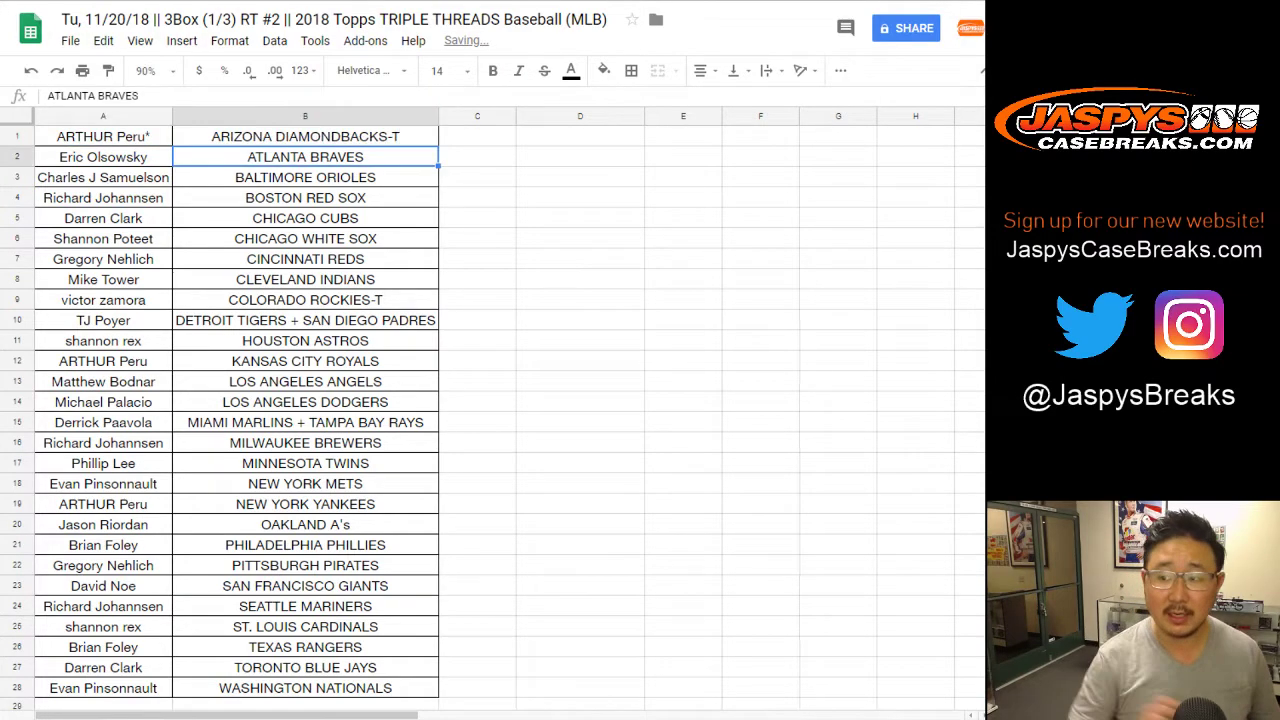
# Step: Print the current sheet on Letter paper in portrait, fit to width, with the workbook title in the header
pyautogui.click(82, 70)
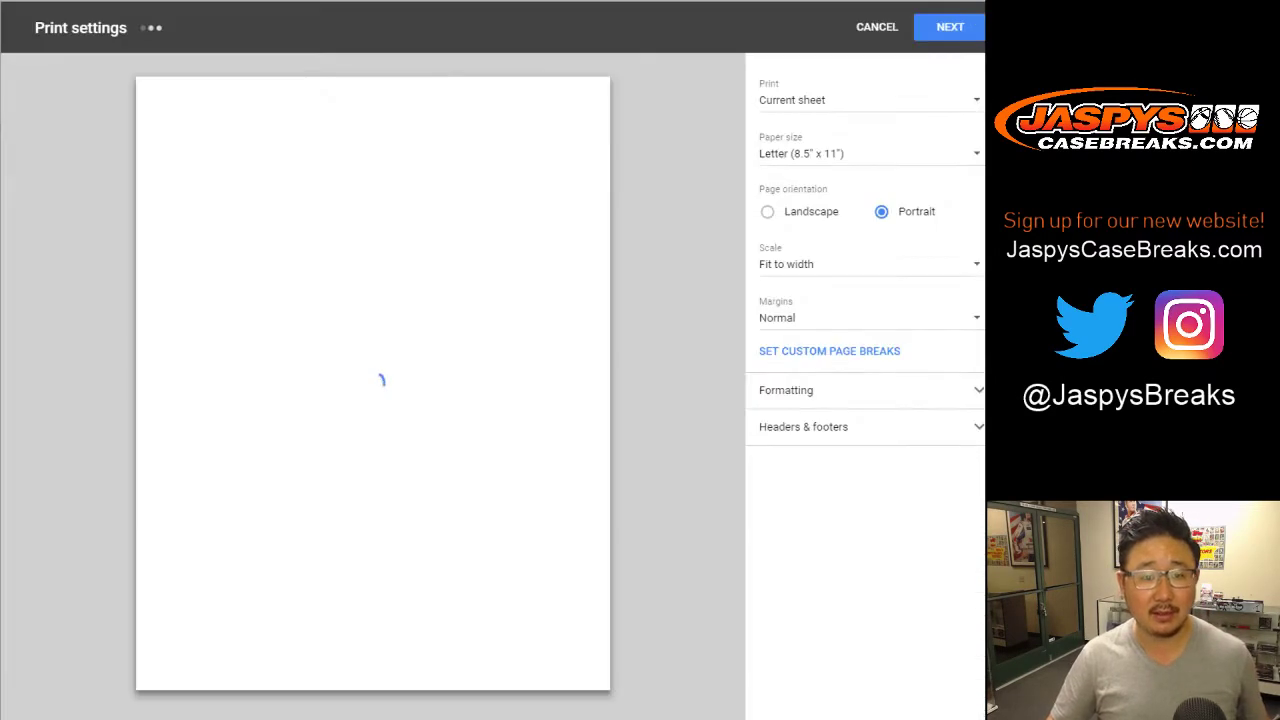
pyautogui.click(803, 426)
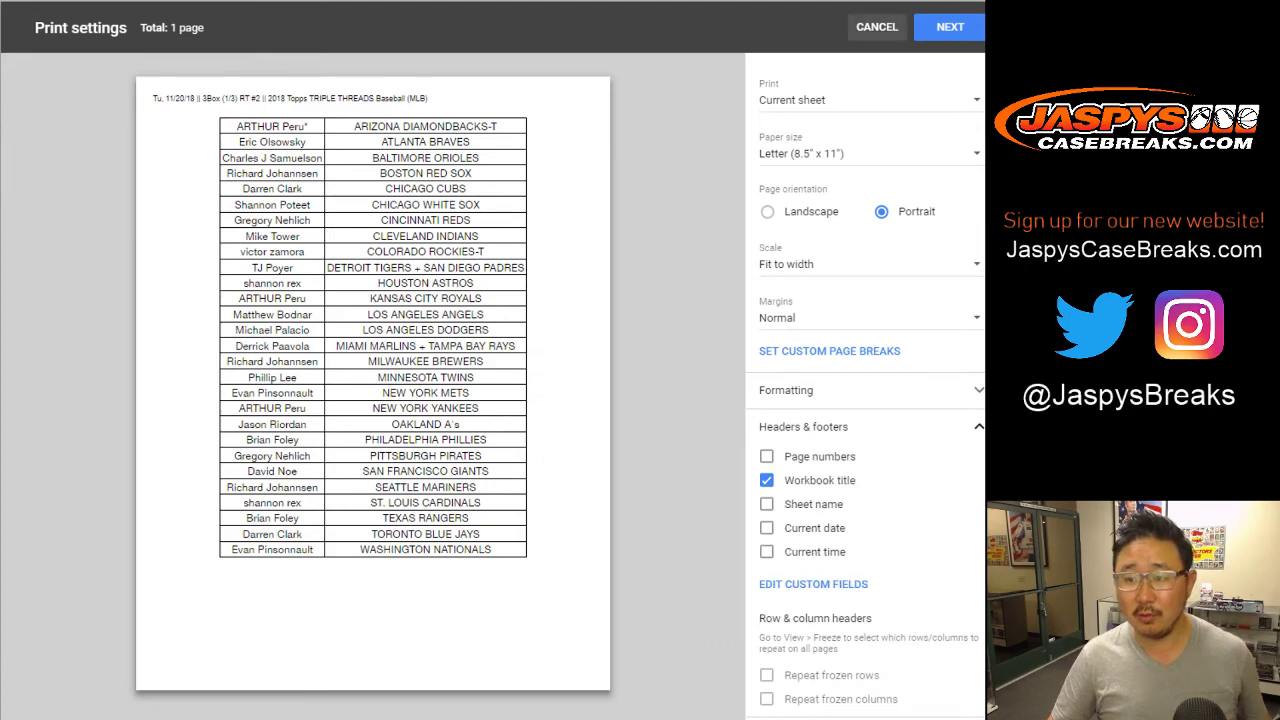
pyautogui.click(950, 27)
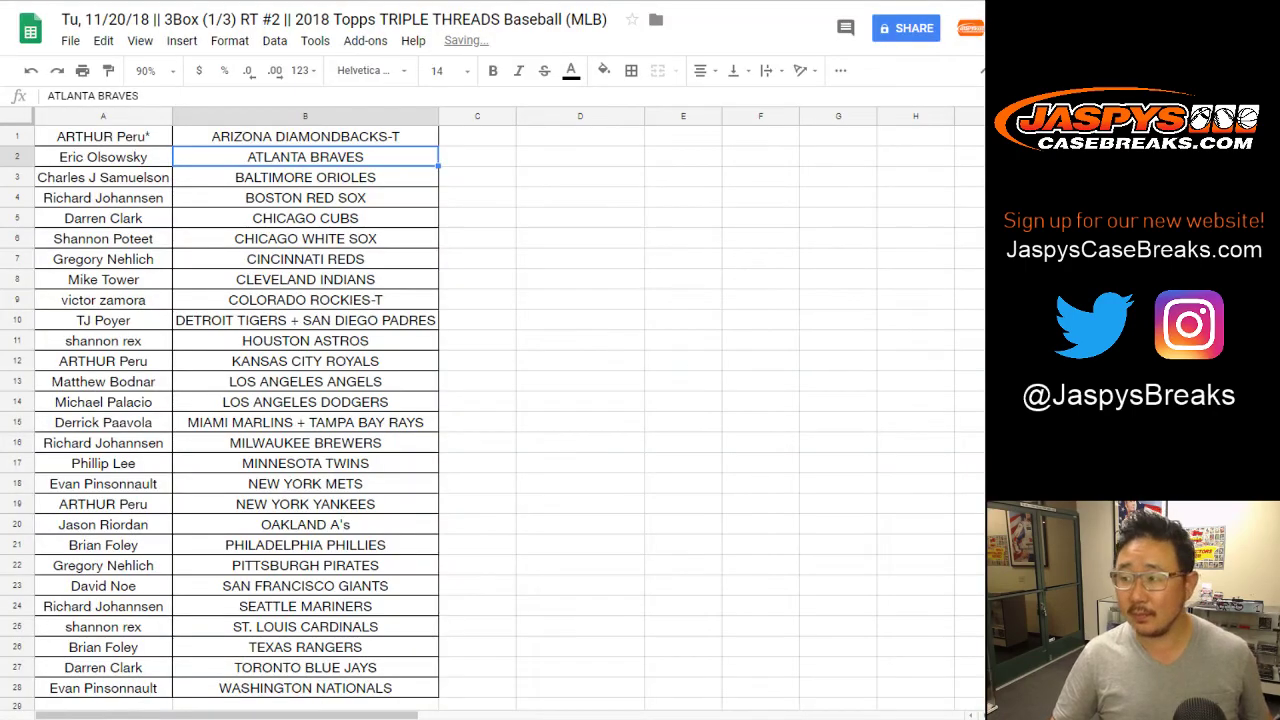